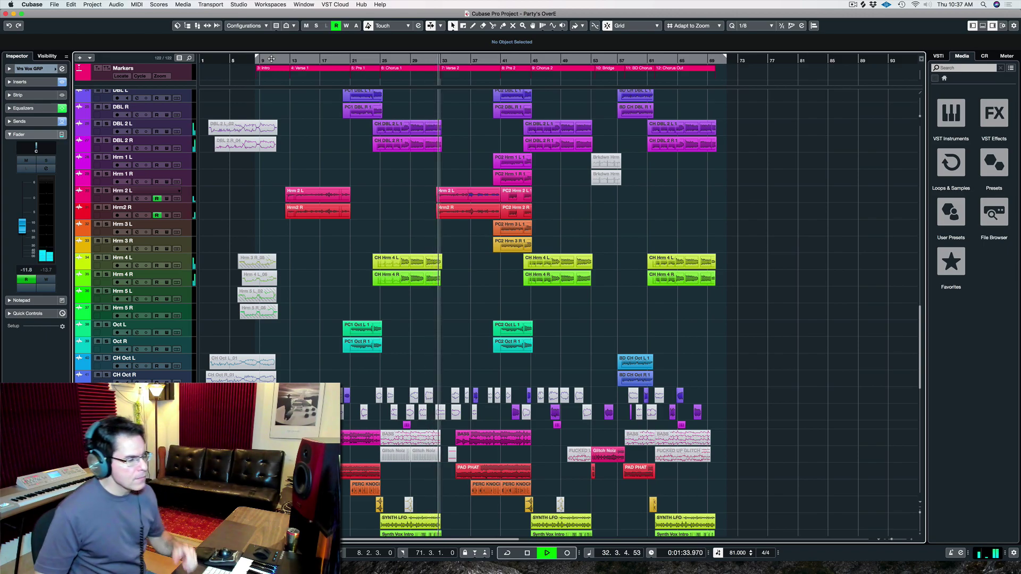
- Stop playback and close the currently open project
key(space)
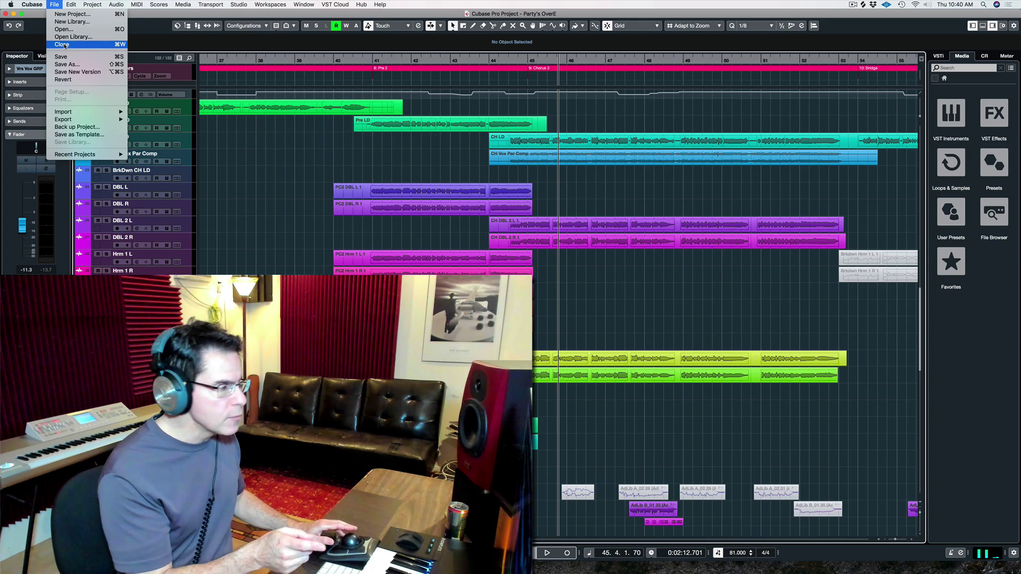
click(65, 44)
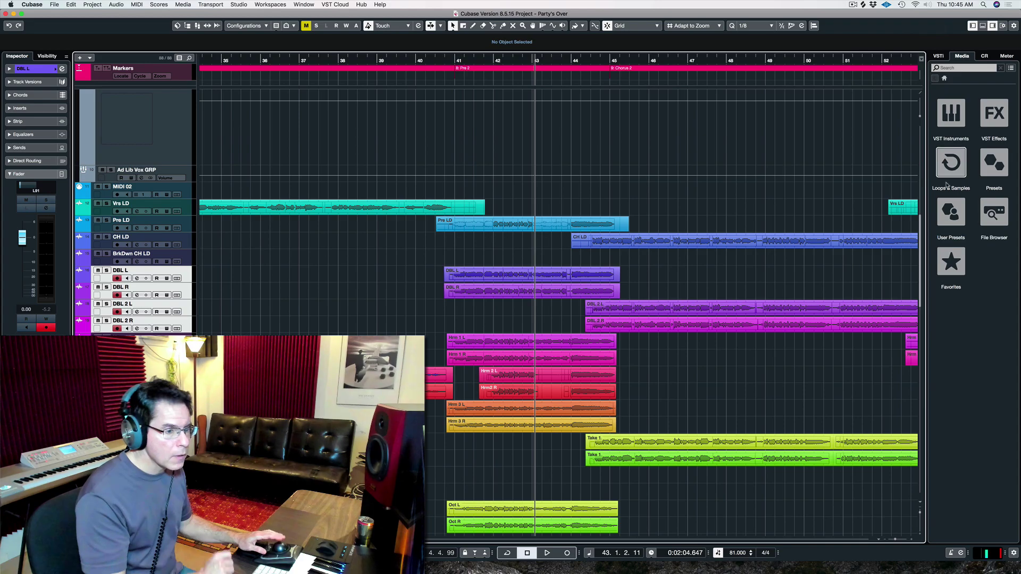
- Enlarge the Pre LD track, open its part together with the Hrm 2 parts in the Audio Part Editor, and play them
drag(921, 231, 920, 243)
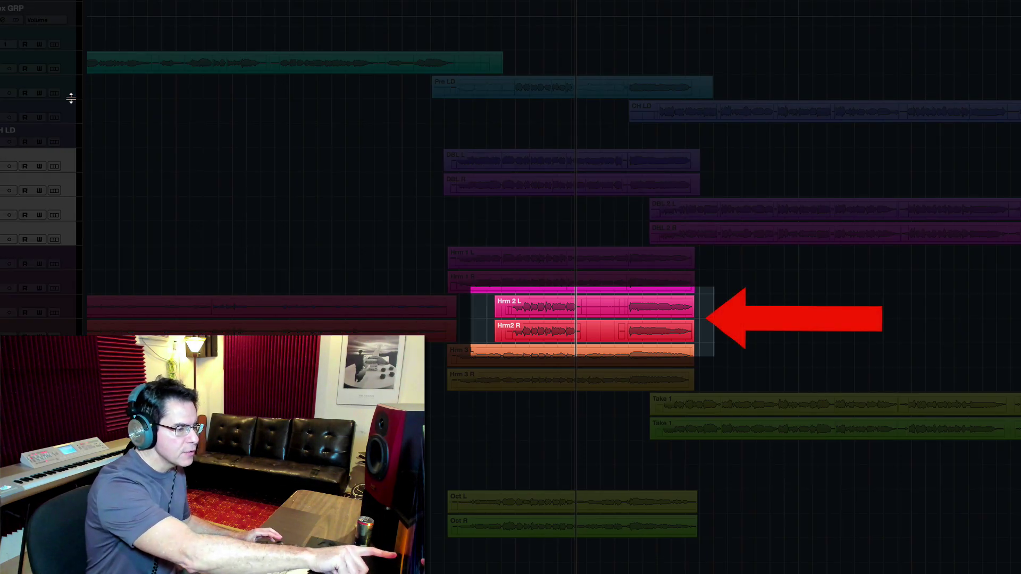
drag(71, 97, 60, 168)
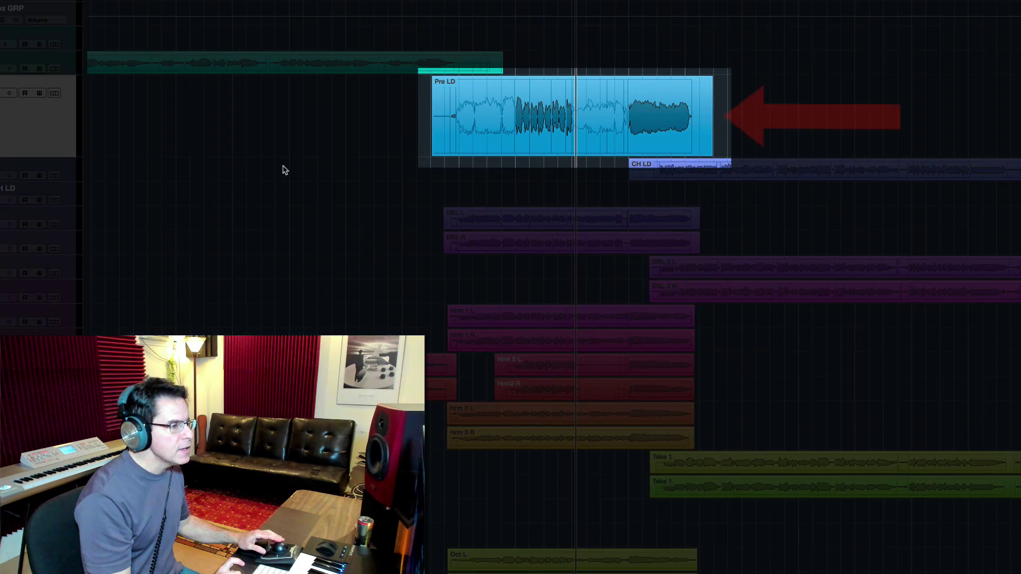
double_click(546, 131)
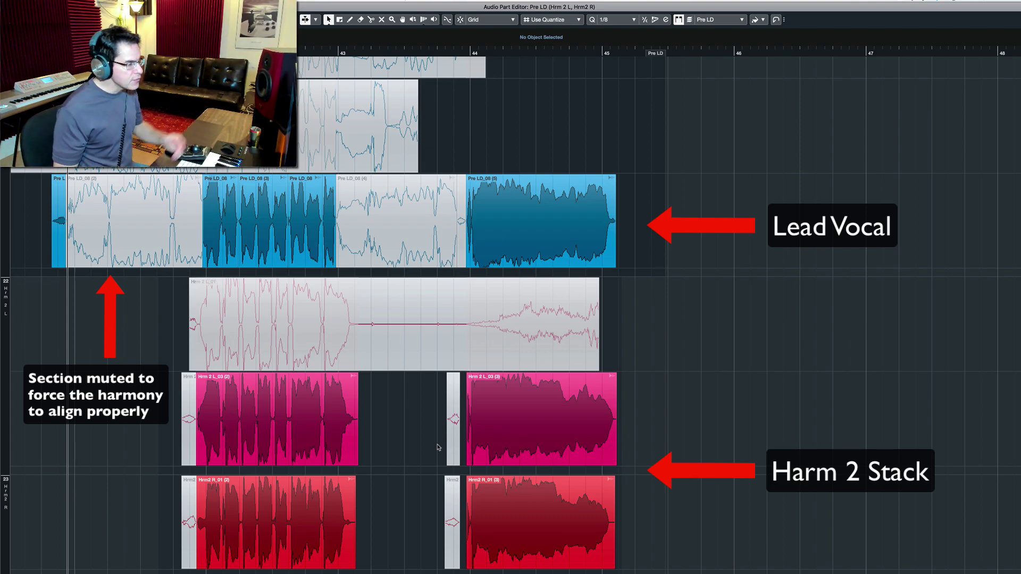
key(space)
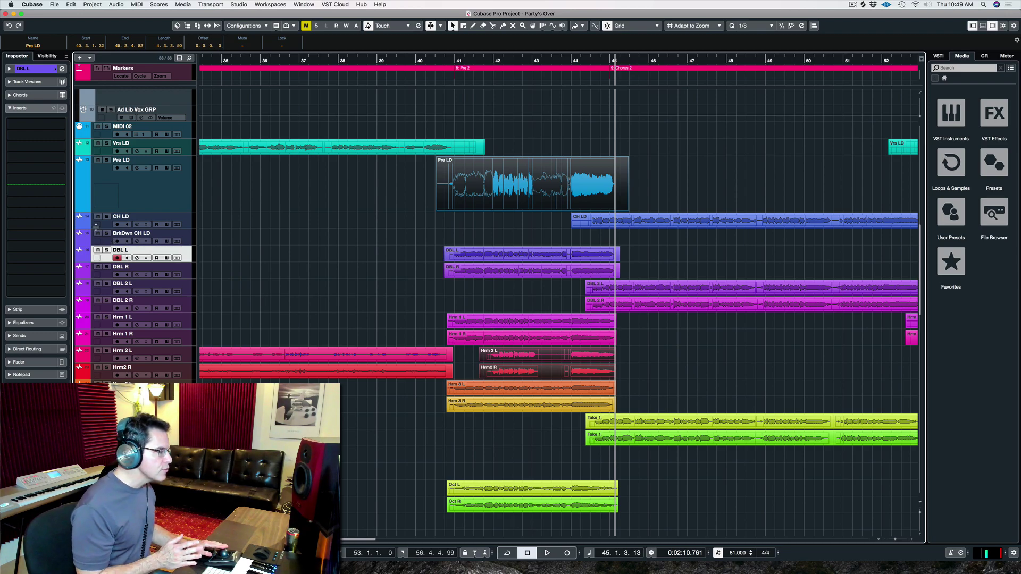
- Insert VocALign Project on the DBL L track, start its audio capture, and close the plug-in window
click(61, 124)
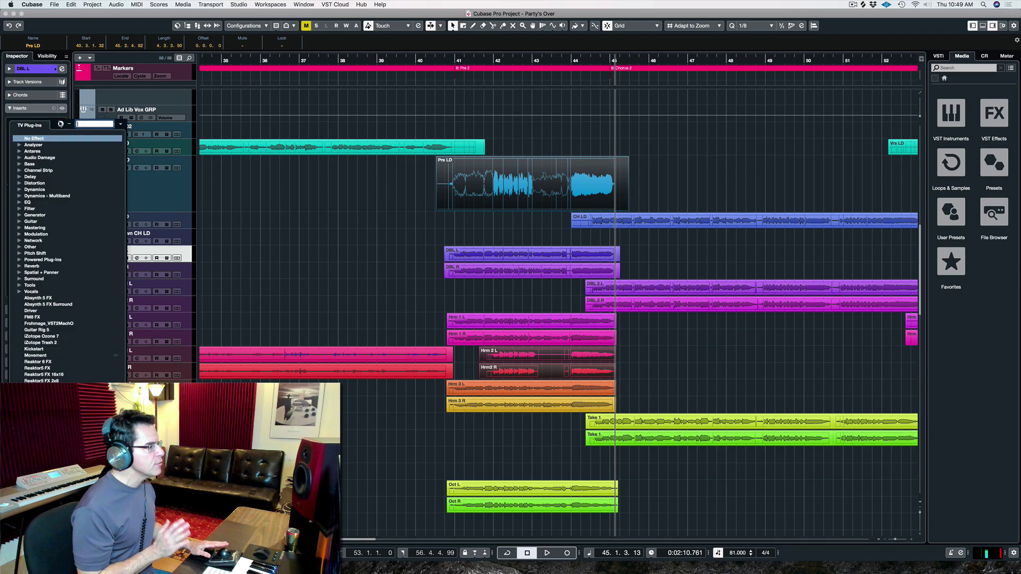
click(19, 248)
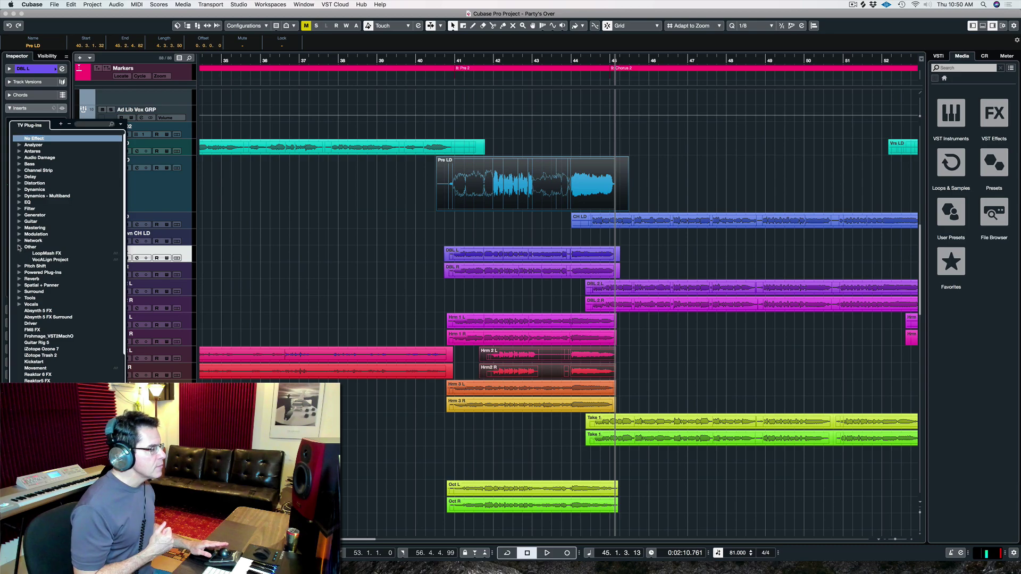
click(42, 260)
click(518, 123)
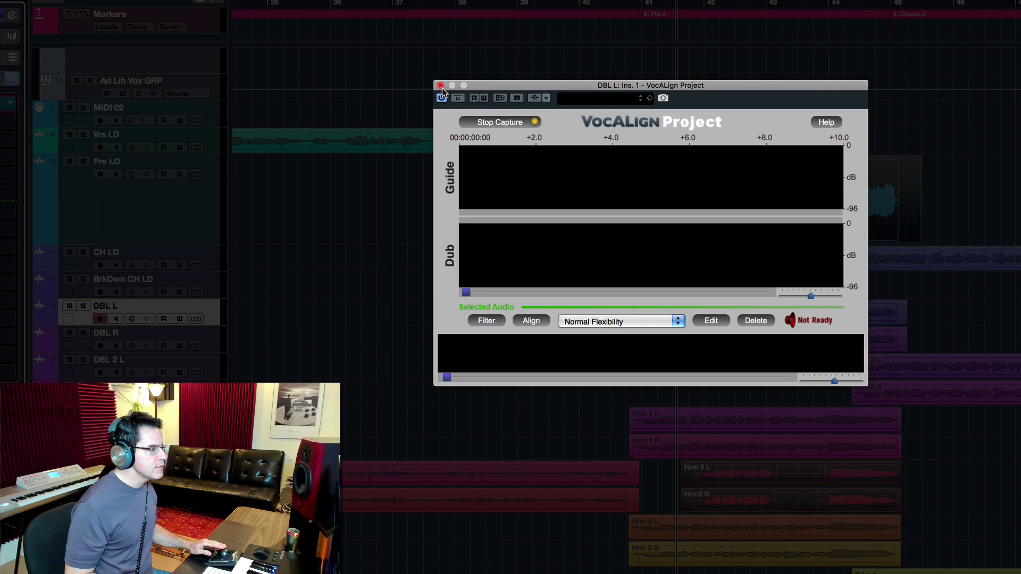
click(441, 86)
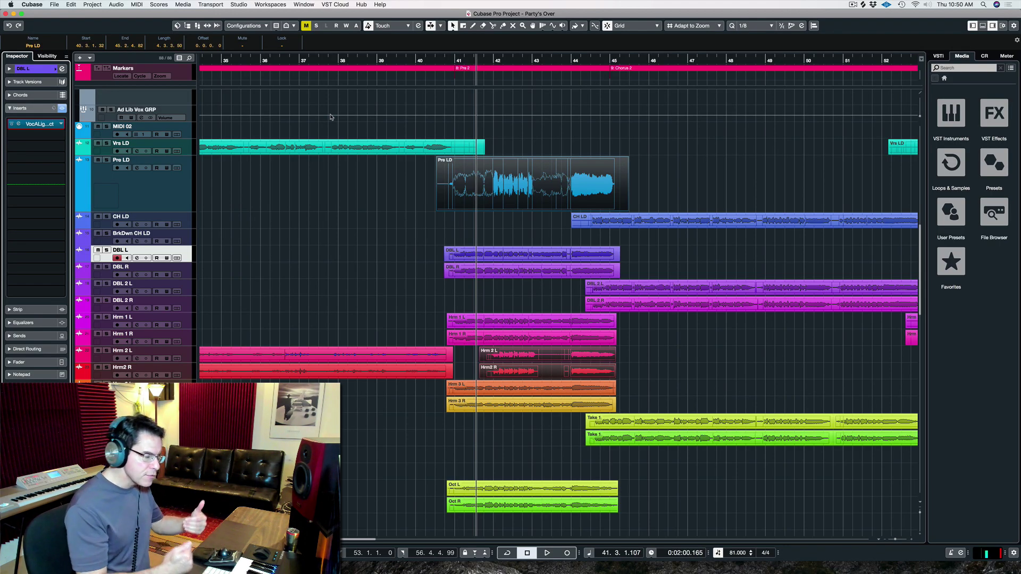
- Open the Pre LD part in the Audio Part Editor and examine each comped event in the lowest lane
double_click(460, 184)
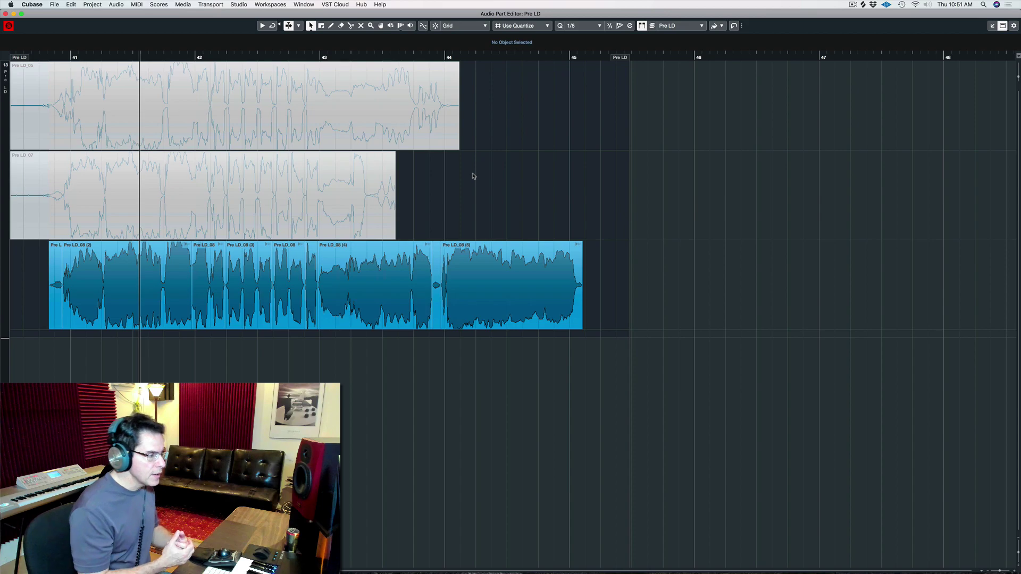
key(Escape)
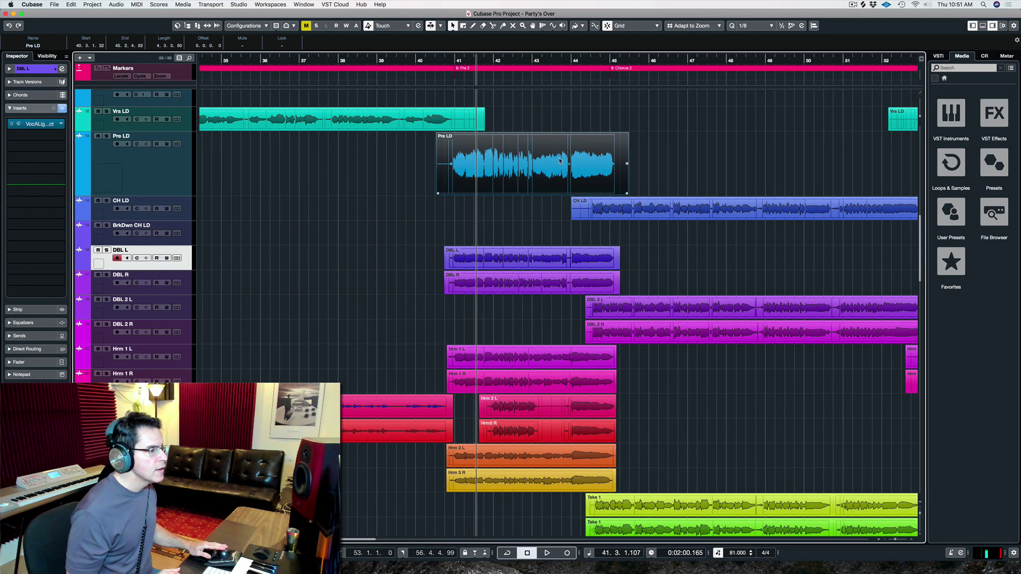
double_click(455, 164)
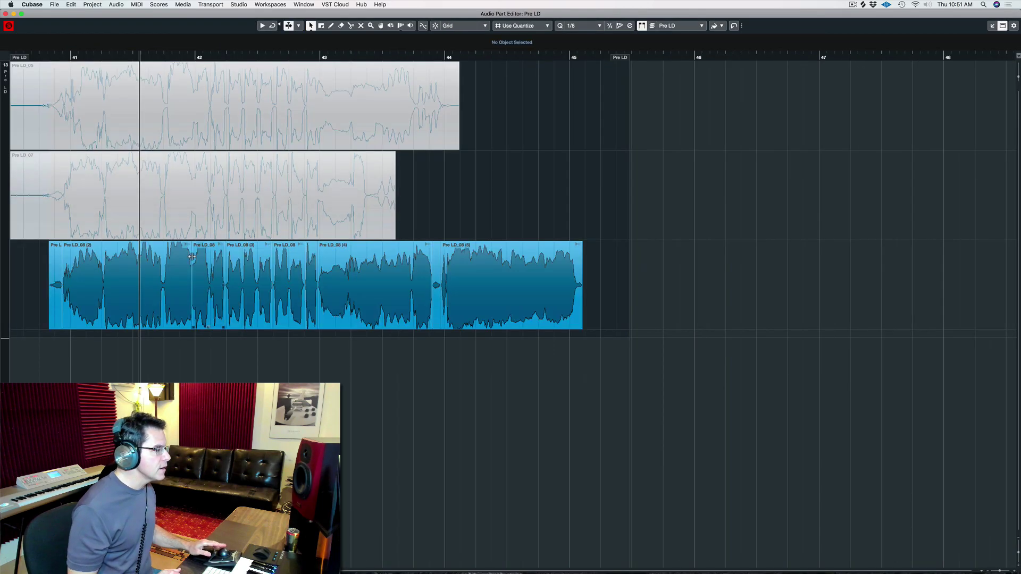
click(163, 292)
click(201, 298)
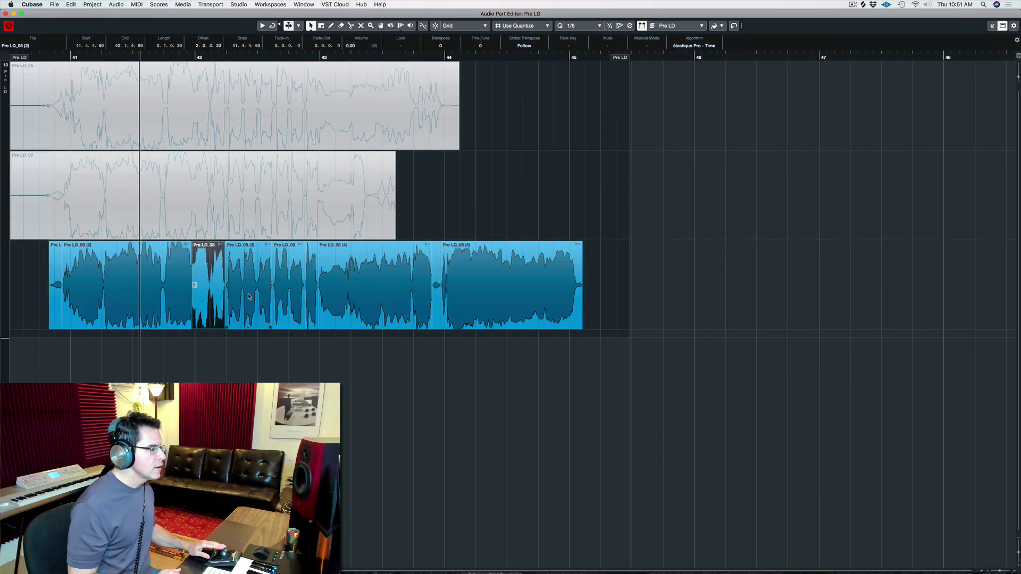
click(249, 297)
click(289, 301)
click(337, 303)
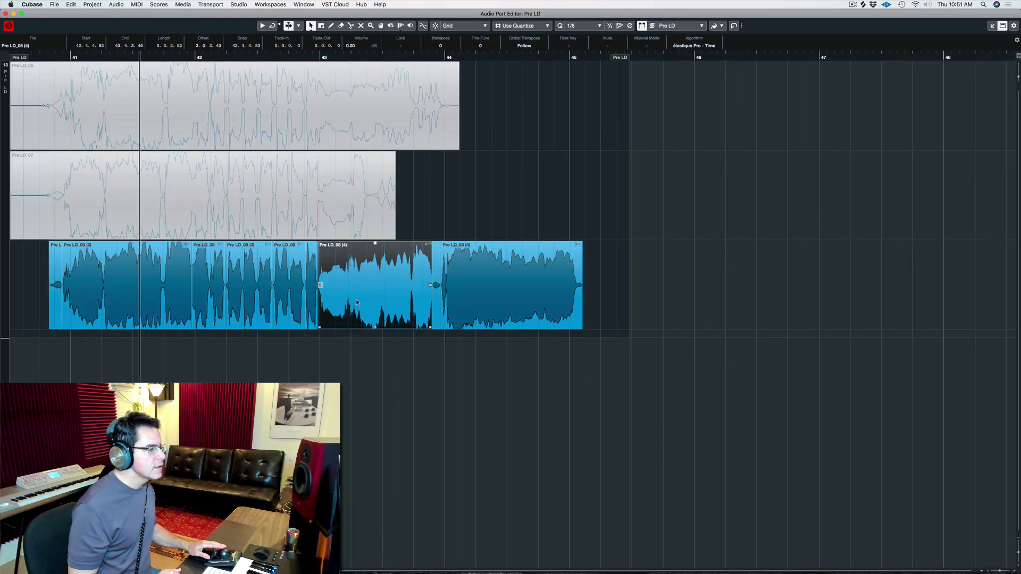
click(469, 297)
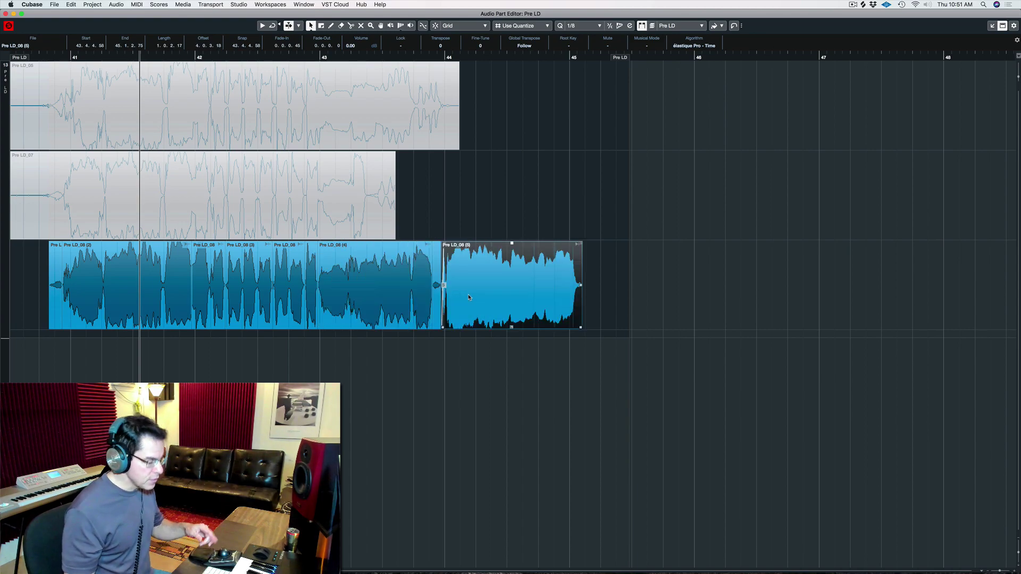
key(Escape)
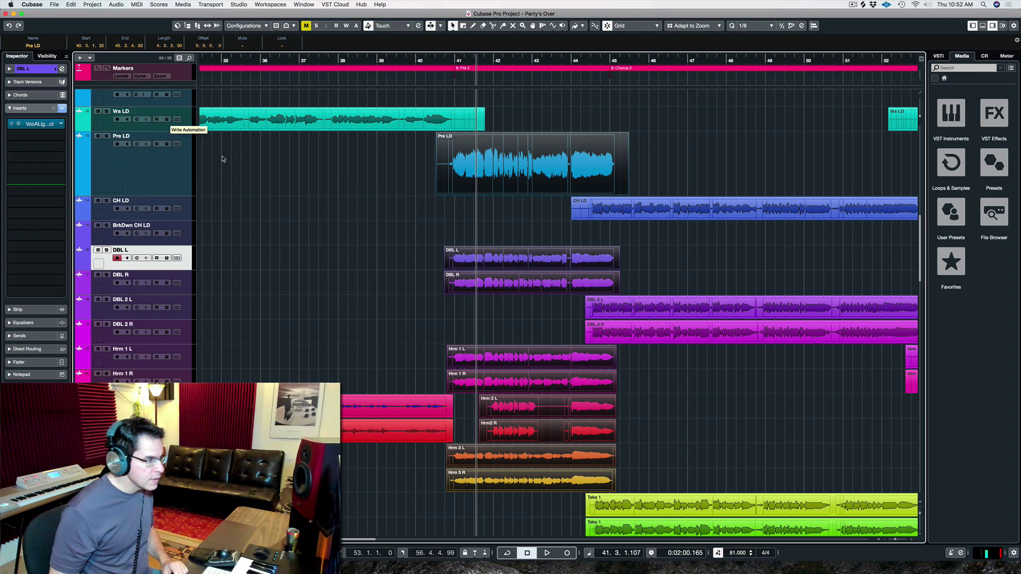
- Render in place the selected Pre LD, DBL and Hrm 1 to 3 parts onto new tracks, and clear the selection
key(super+shift+r)
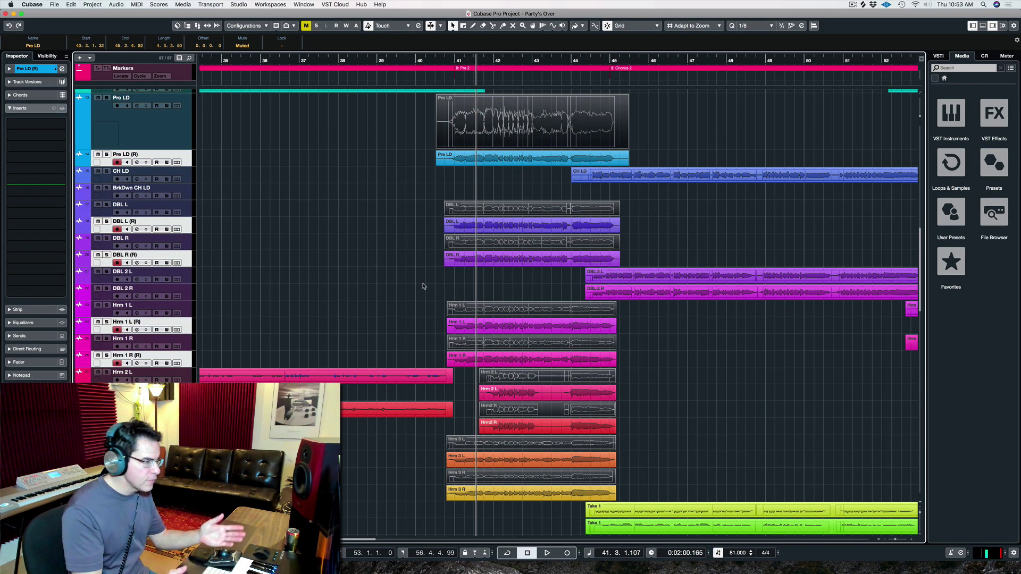
click(422, 177)
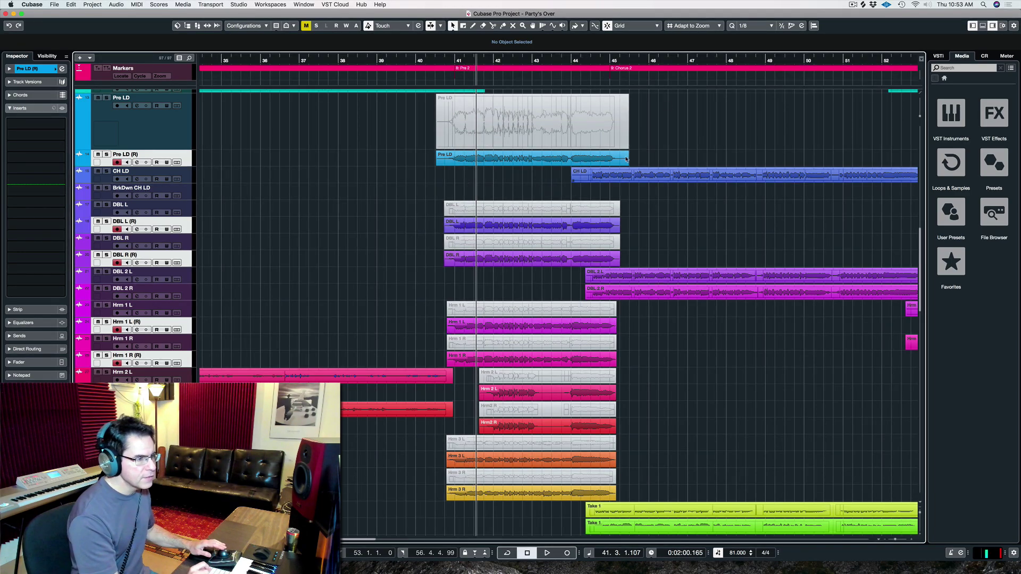
- Open the Audio Alignment Panel and add the rendered Pre LD event as the alignment reference
click(815, 26)
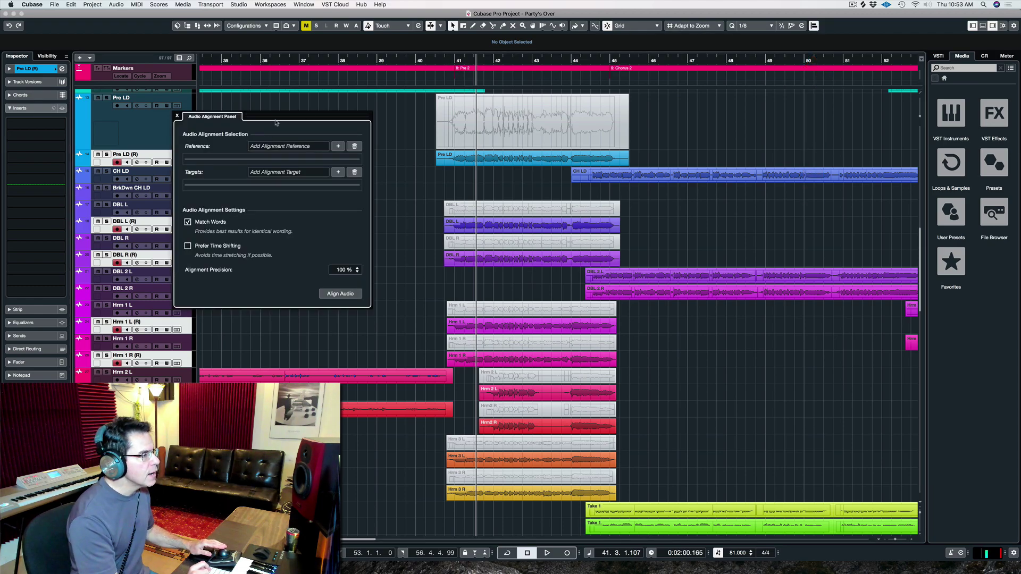
drag(275, 118, 308, 132)
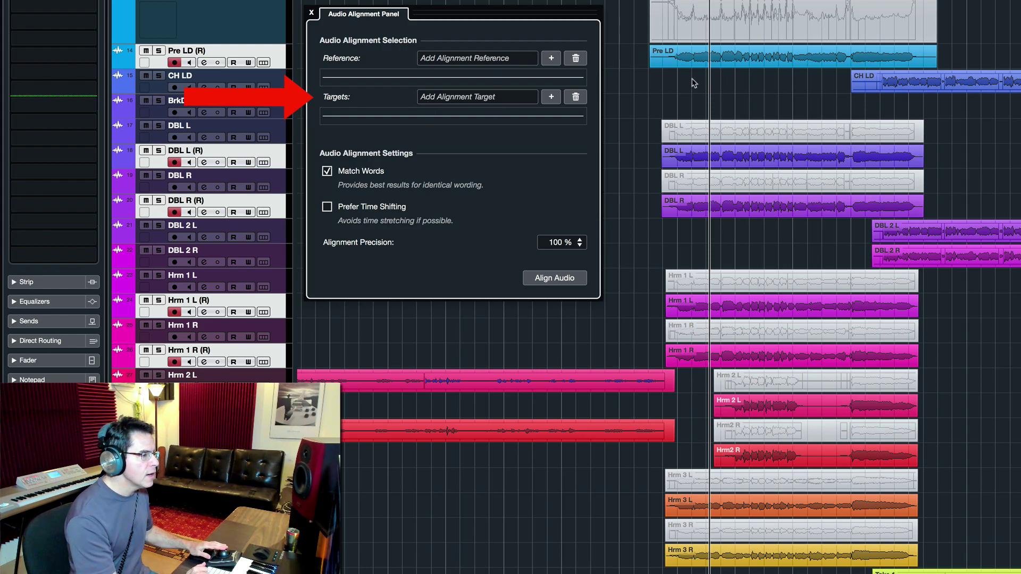
click(747, 60)
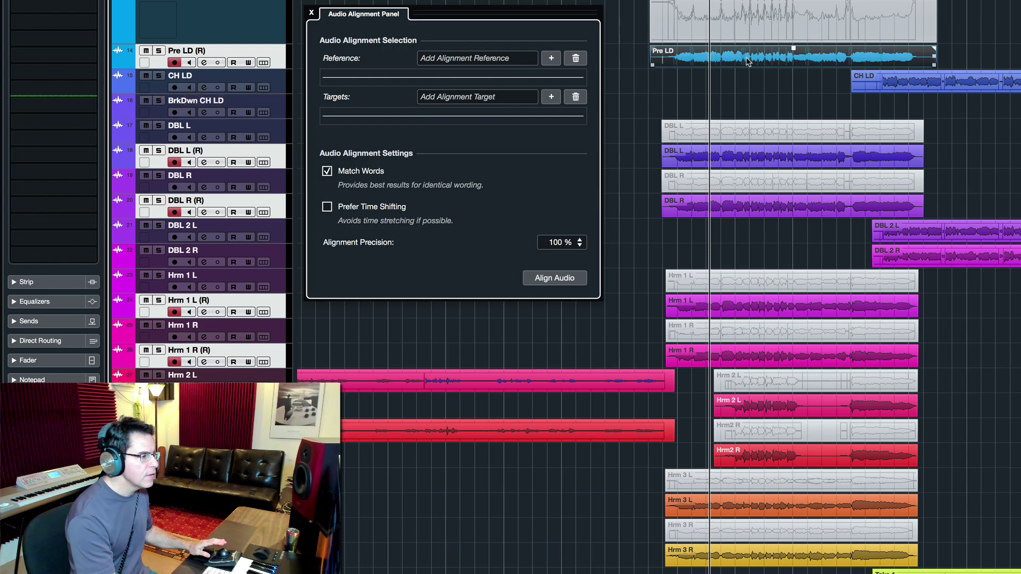
click(551, 58)
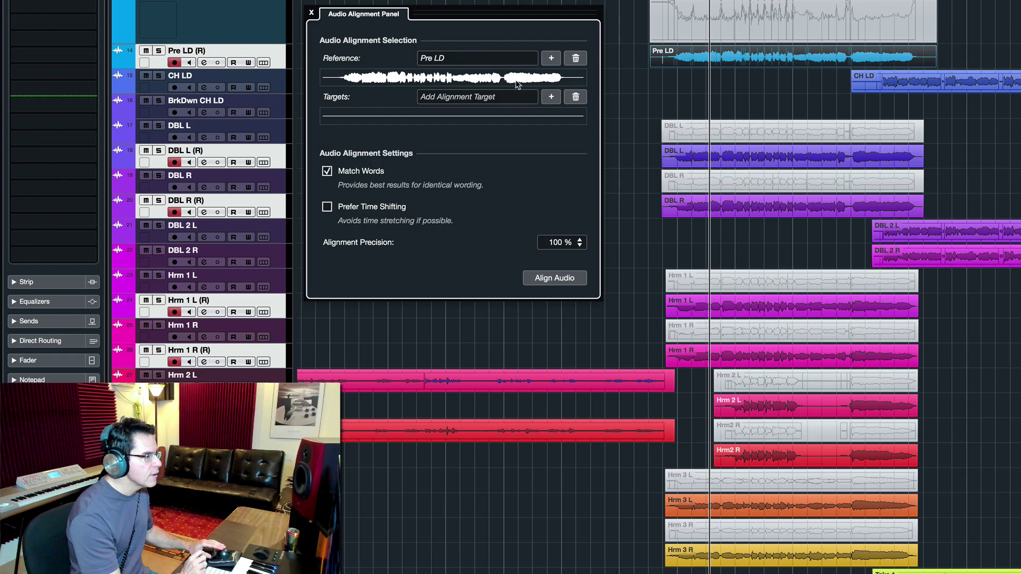
- Add the rendered DBL L and R and the rendered Hrm 1, 2 and 3 left and right events as alignment targets
click(665, 146)
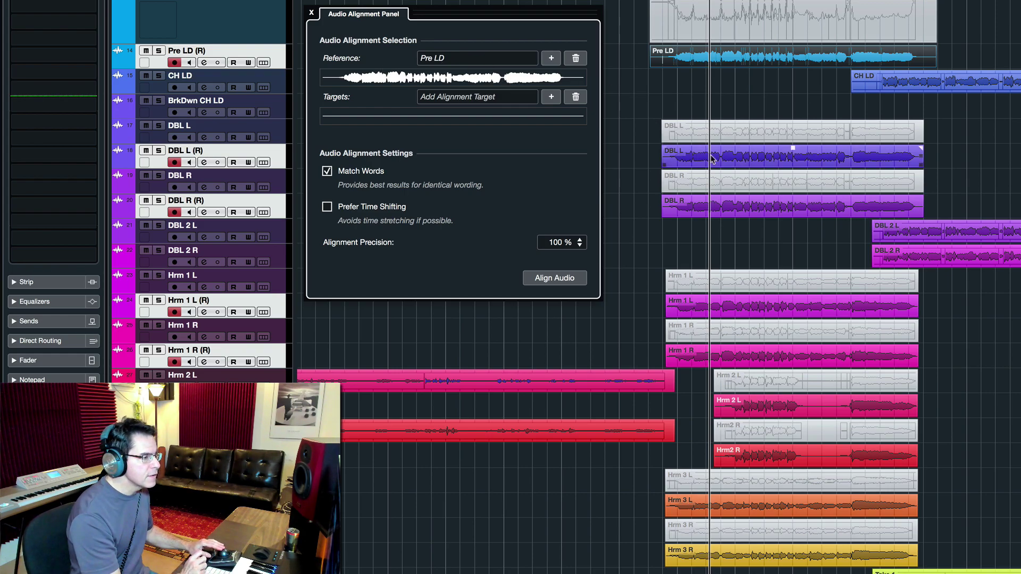
shift+click(737, 206)
shift+click(760, 306)
shift+click(775, 355)
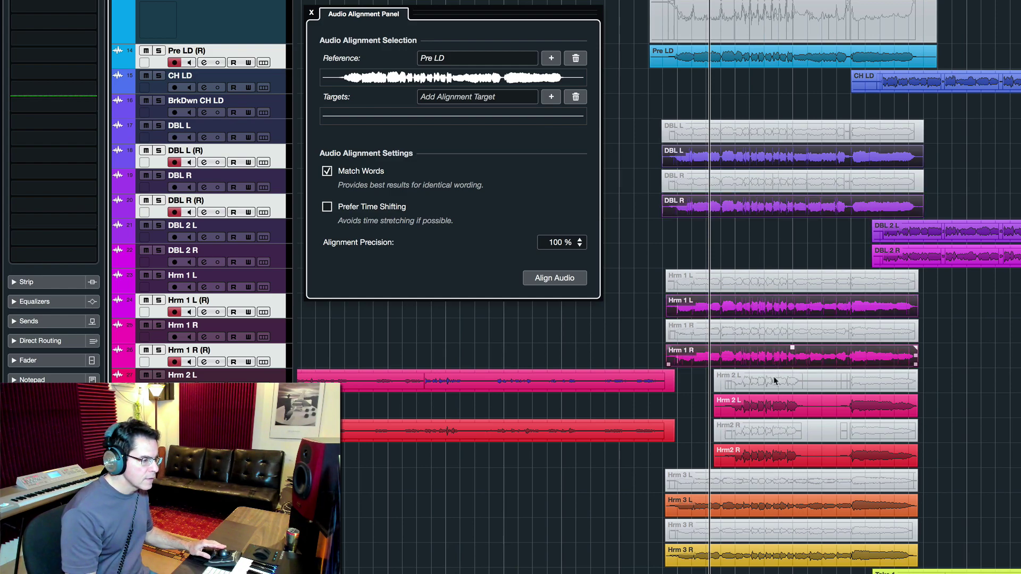
shift+click(772, 414)
shift+click(771, 448)
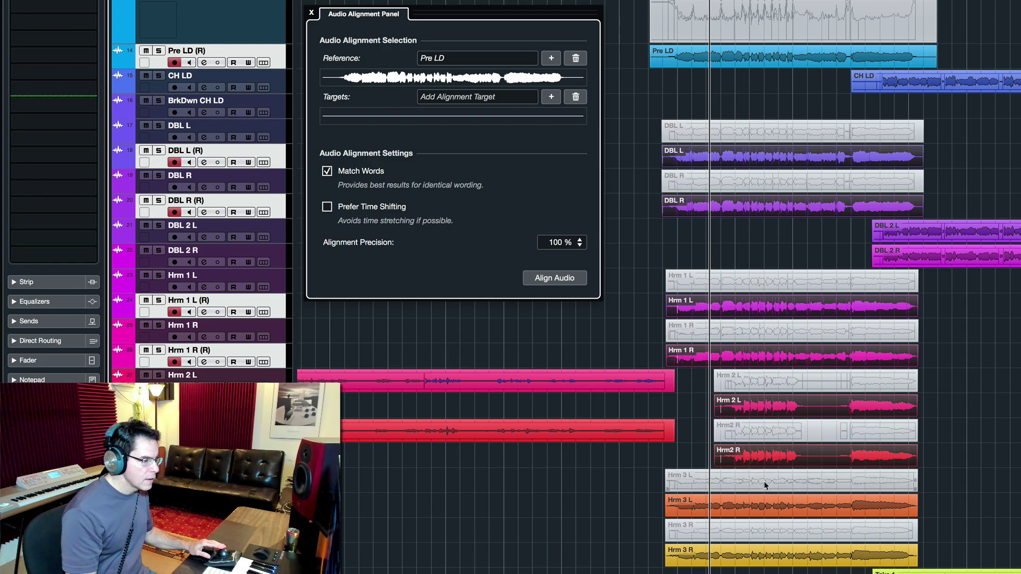
shift+click(759, 505)
shift+click(757, 567)
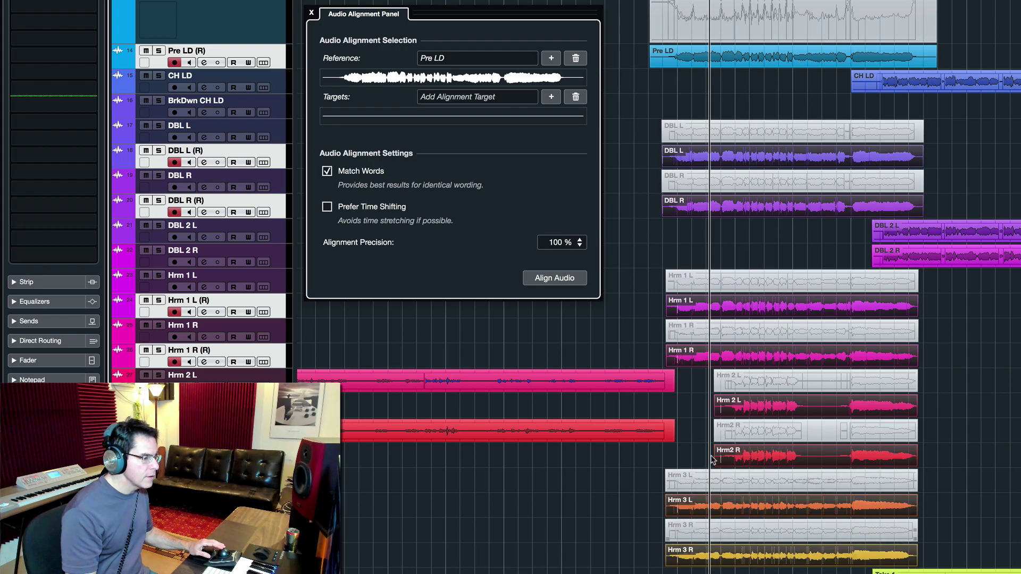
click(553, 97)
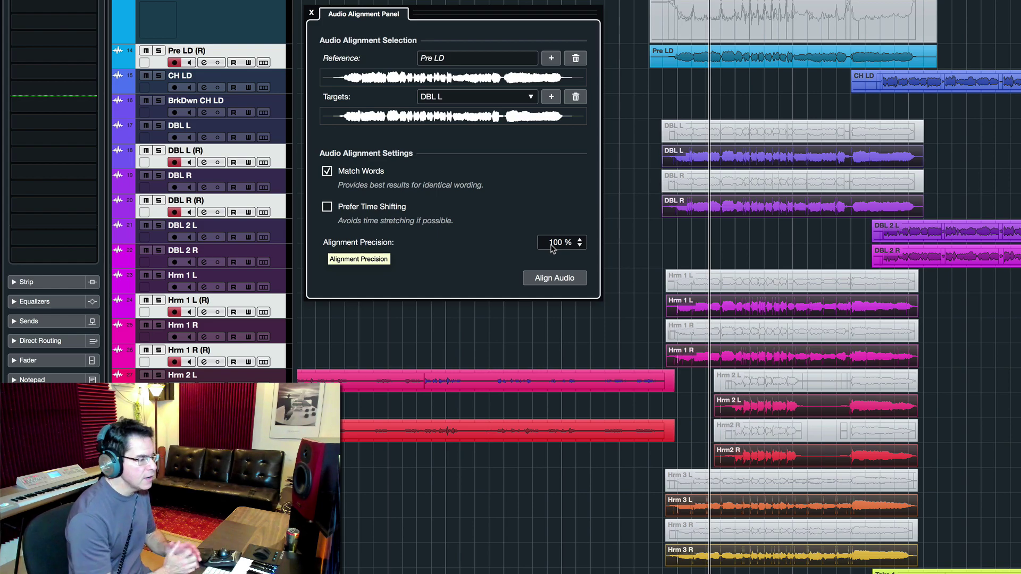
- Align the target events to Pre LD with Match Words on and 100 % precision, and solo the rendered tracks
click(556, 278)
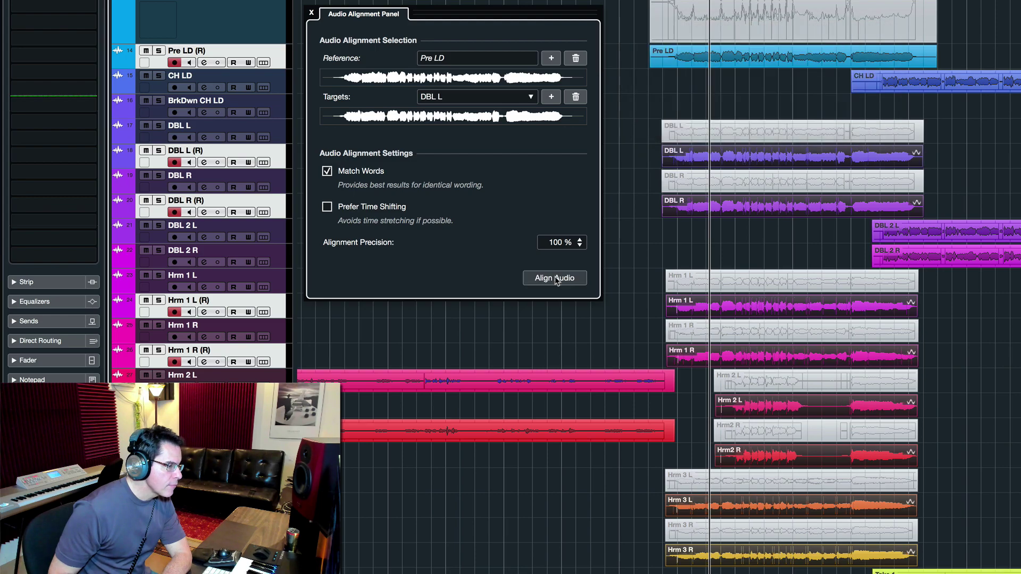
key(s)
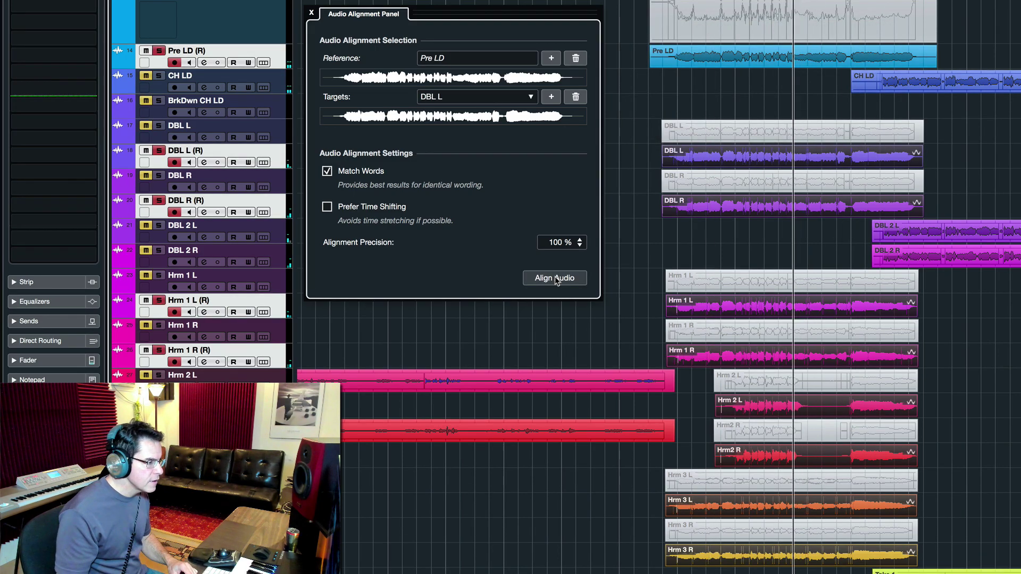
- Undo the audio alignment and play the soloed vocal stack to compare it before and after alignment
key(ctrl+z)
key(space)
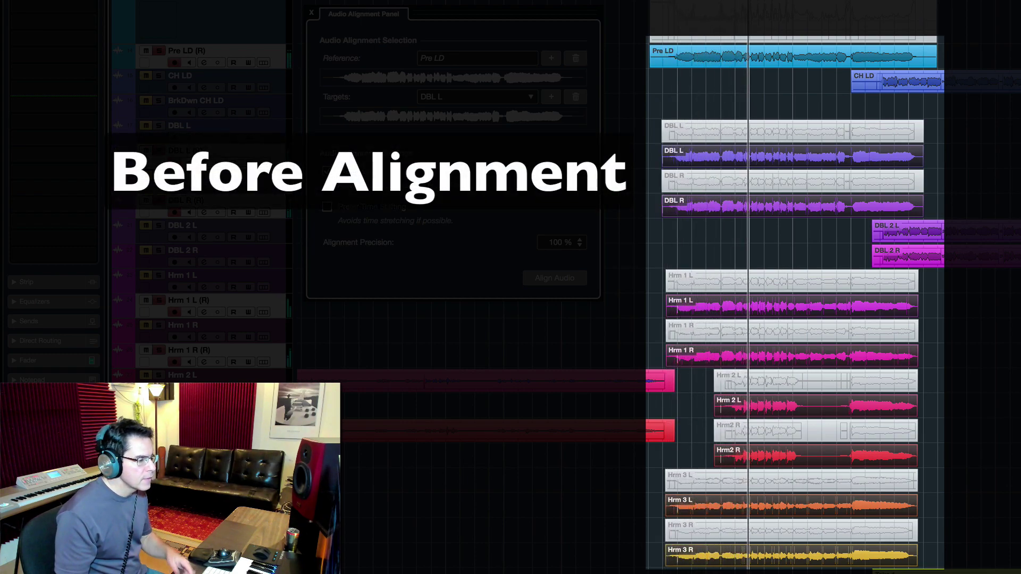
key(space)
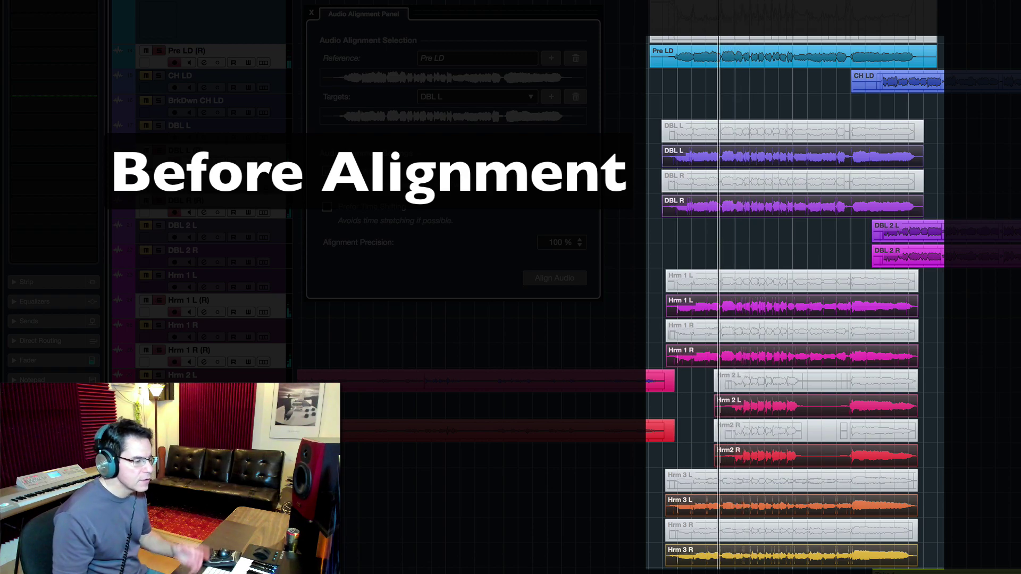
key(space)
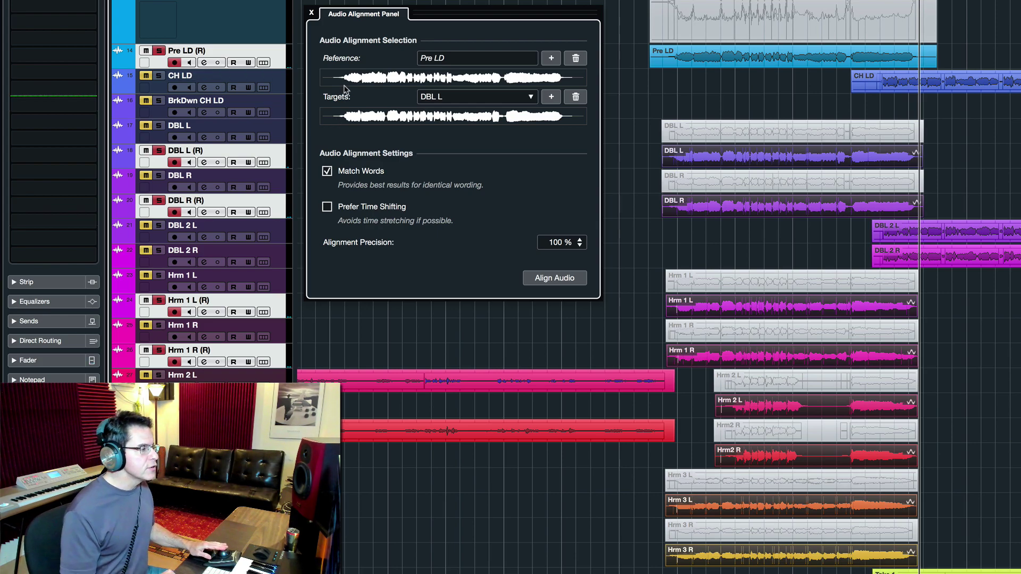
- Close the alignment settings and open the rendered Pre LD, DBL and Hrm 1 to 3 events together in the Audio Part Editor
click(312, 12)
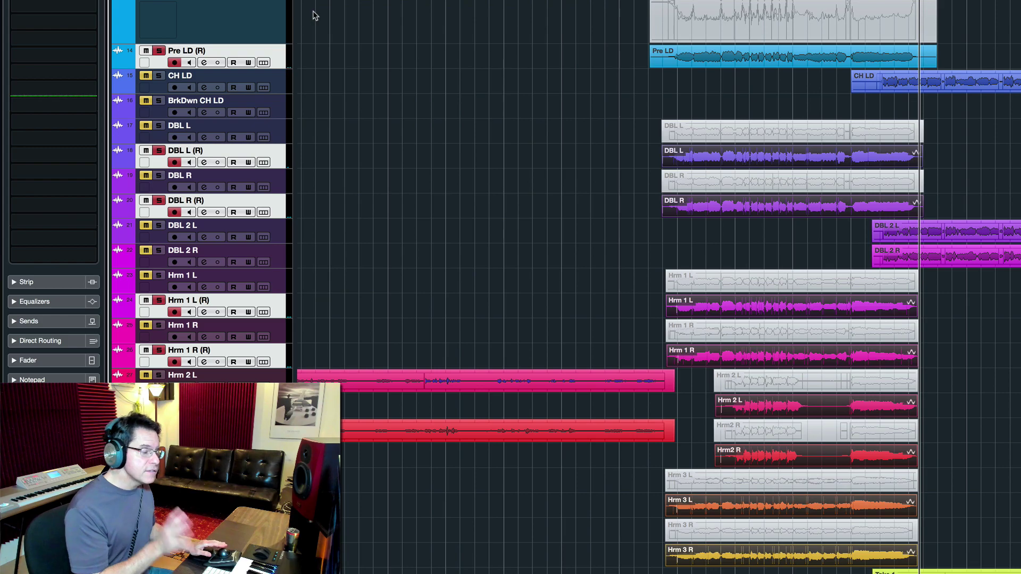
click(718, 59)
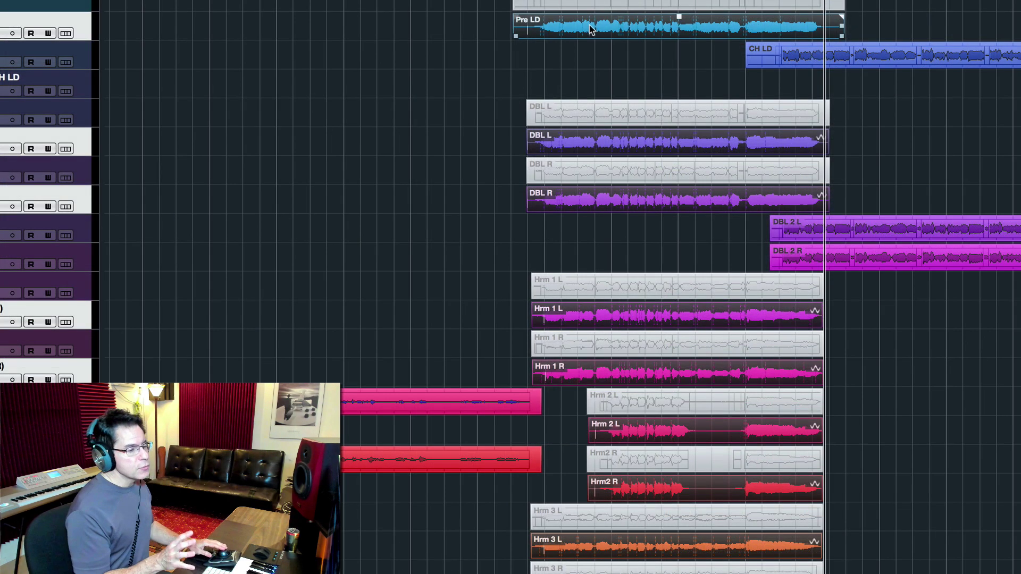
click(705, 135)
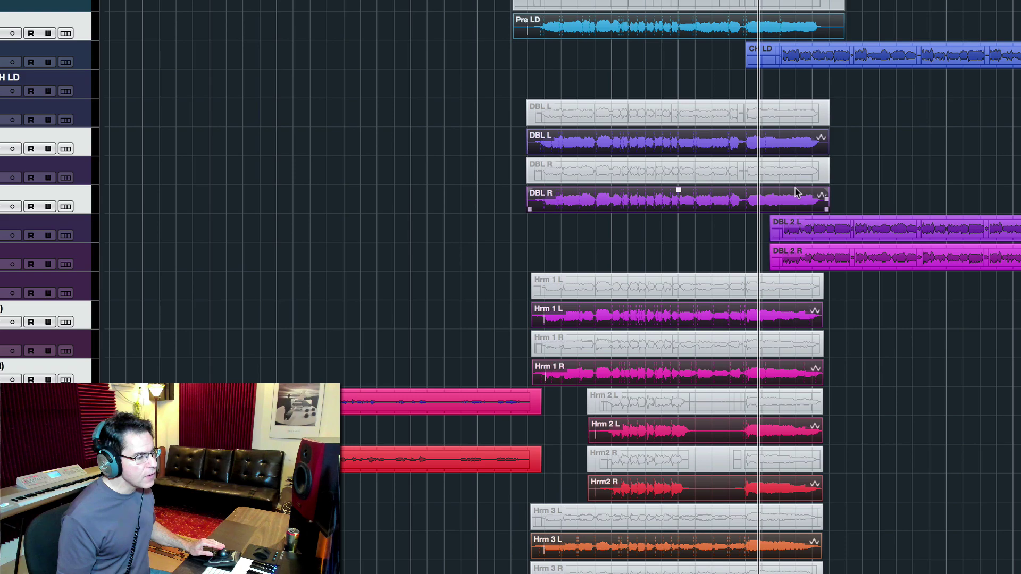
click(817, 143)
click(813, 194)
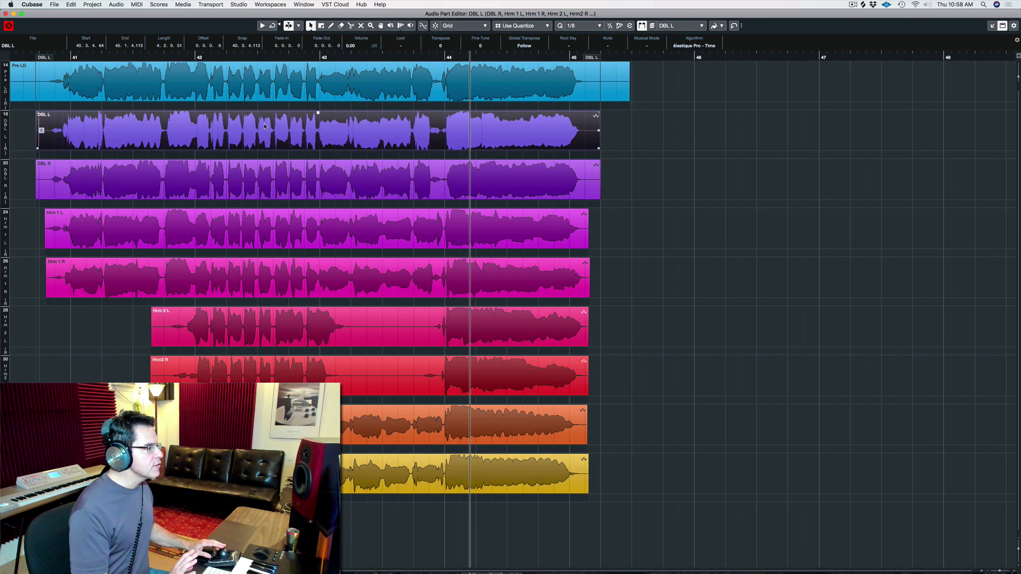
- Open DBL L in the Sample Editor, enable Free Warp in AudioWarp, and try moving a warp marker
double_click(264, 127)
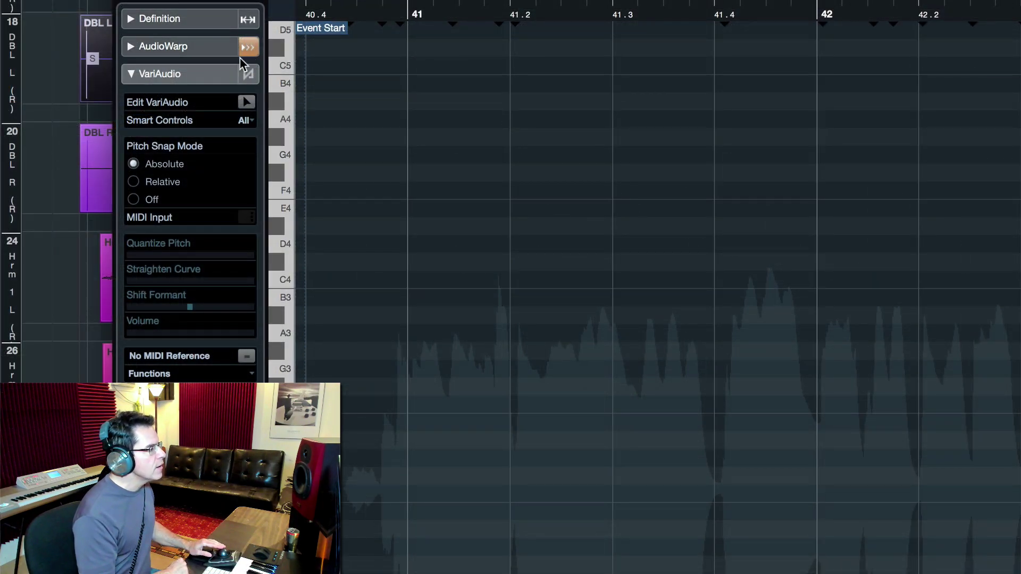
click(135, 45)
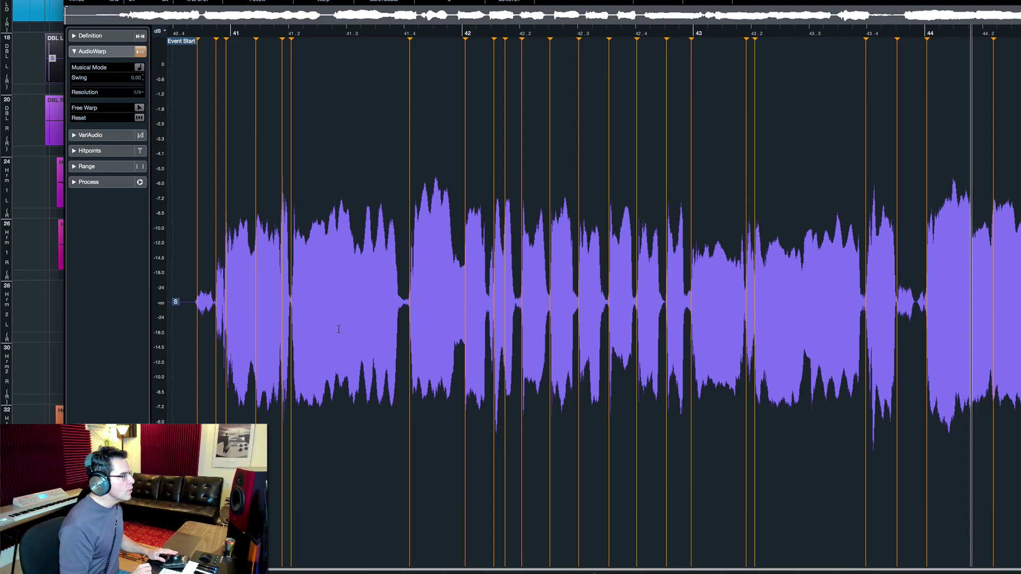
click(139, 109)
drag(294, 128, 303, 130)
key(ctrl+z)
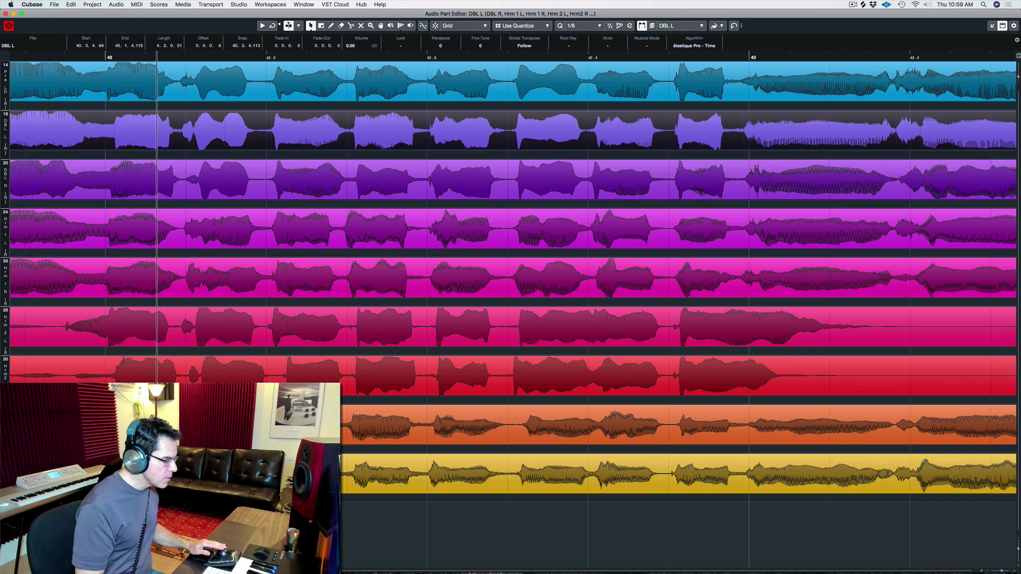
- Compare the Hrm 2 L and Hrm2 R entrances with the Pre LD waveform around bar 42 and play from there
scroll(513, 309, left, 5)
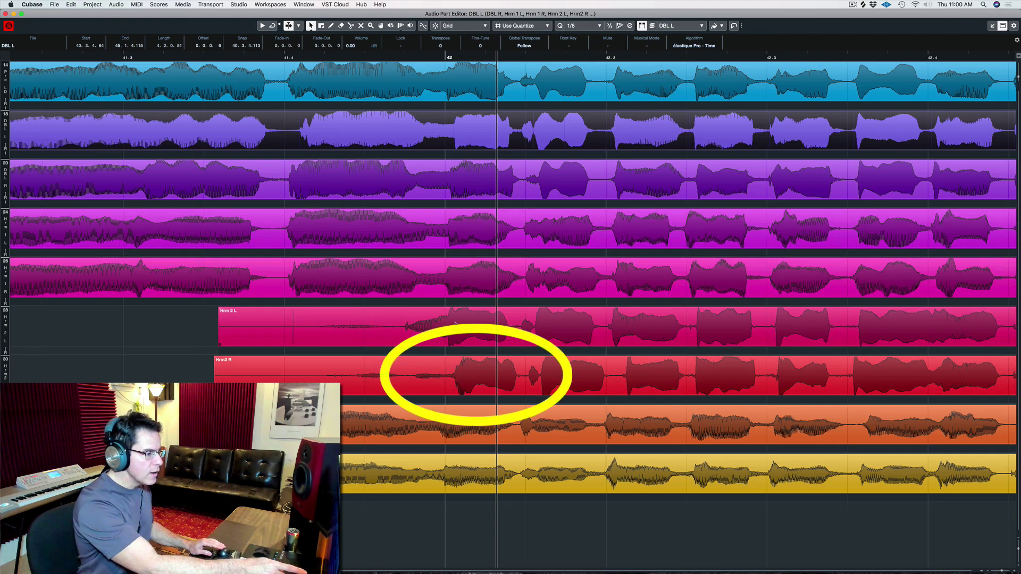
click(447, 386)
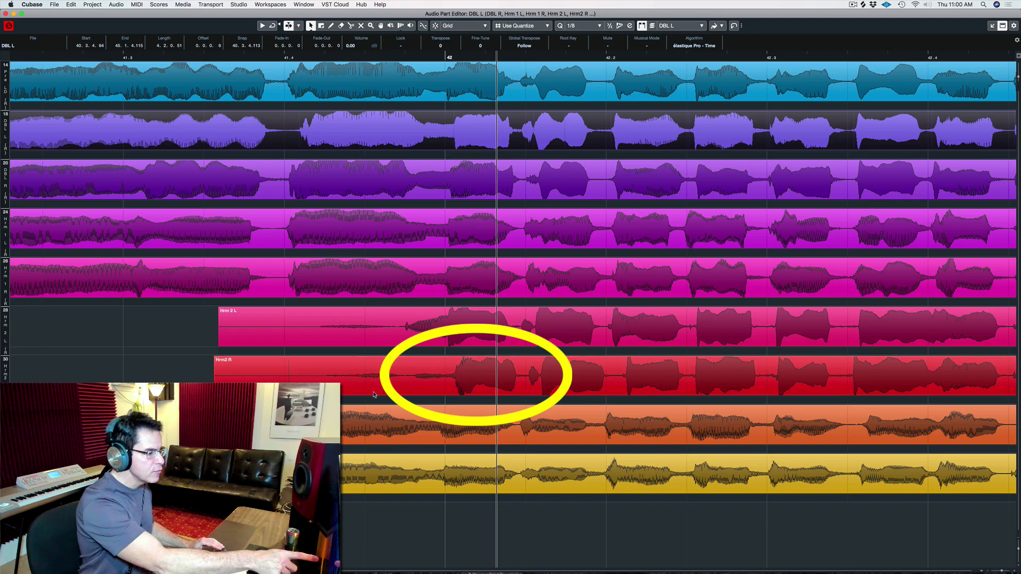
click(436, 347)
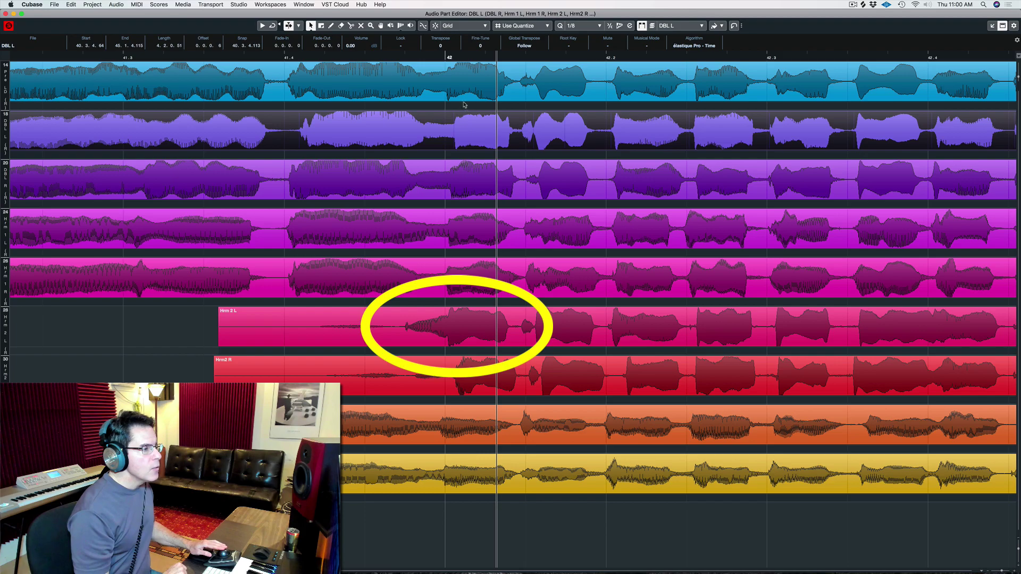
click(446, 55)
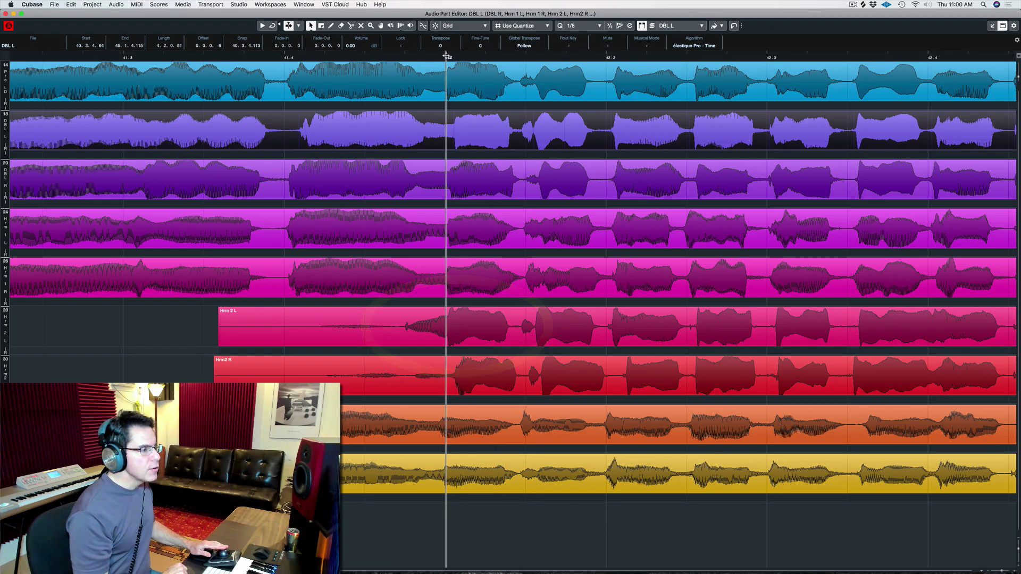
key(space)
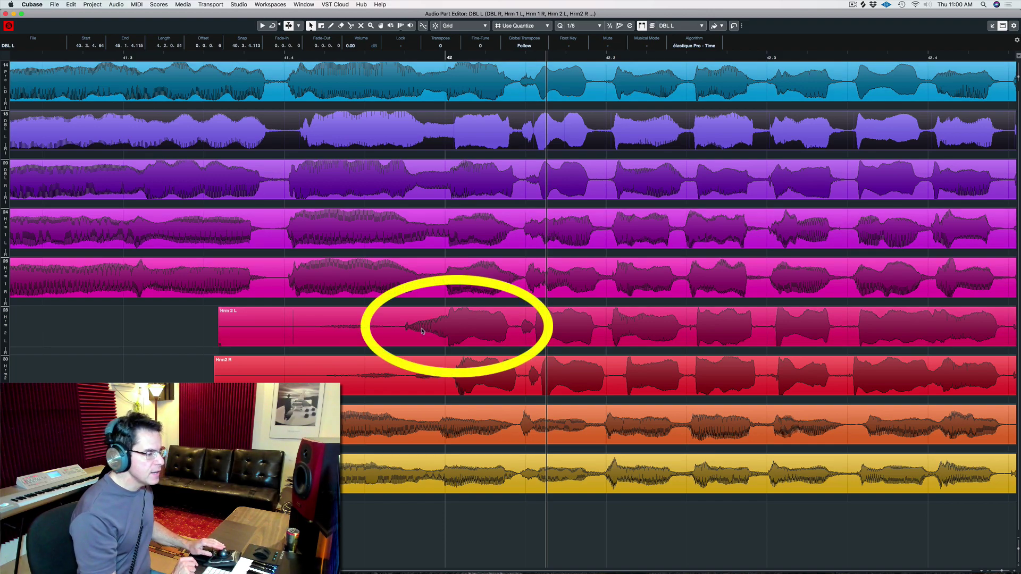
- Select the Hrm 2 L event and place the project cursor at the lead vocal's onset on bar 42
click(422, 332)
key(h)
key(h)
key(h)
key(h)
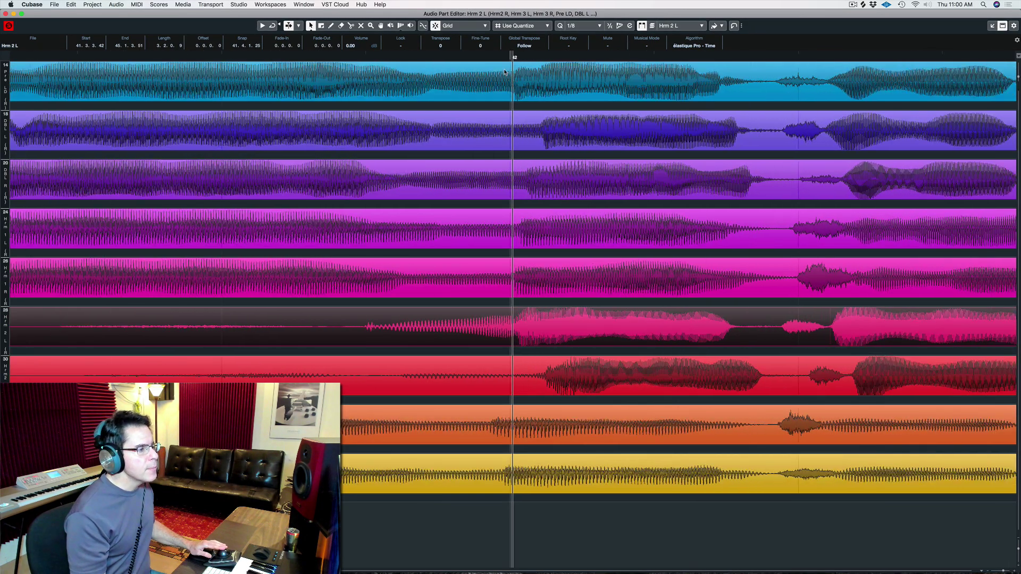
mouse_move(515, 57)
mouse_down()
mouse_move(501, 57)
mouse_move(510, 58)
mouse_up()
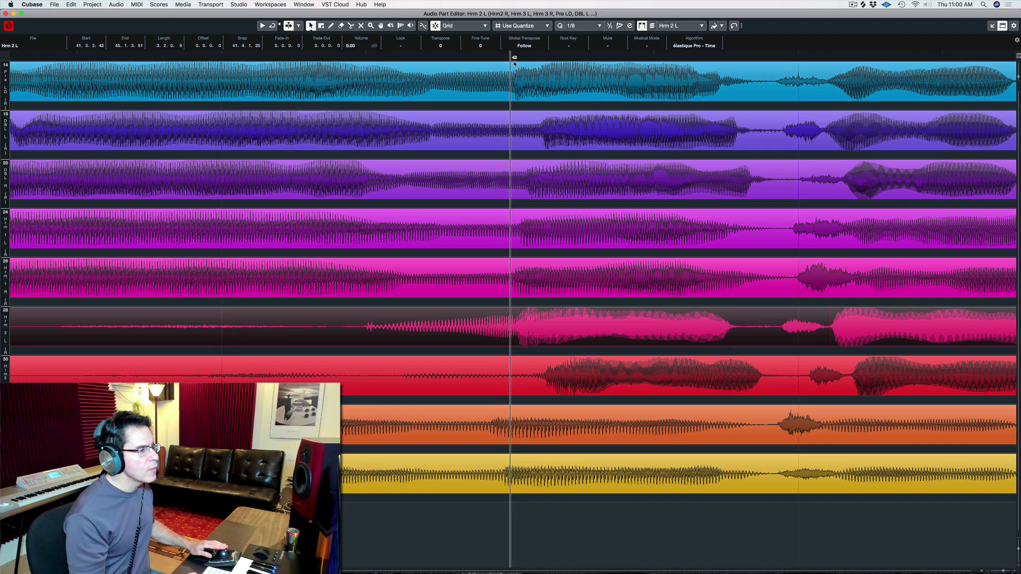
key(h)
key(h)
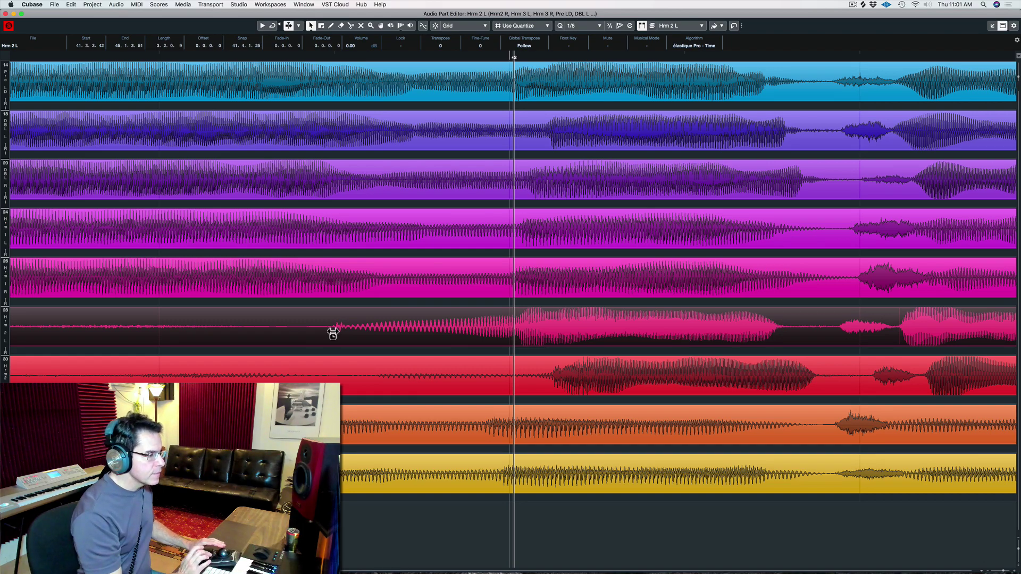
- Free-warp Hrm 2 L in the Sample Editor so the main note after its gradual swell starts at the bar 42 cursor
double_click(333, 334)
key(h)
key(h)
key(h)
key(h)
key(h)
key(h)
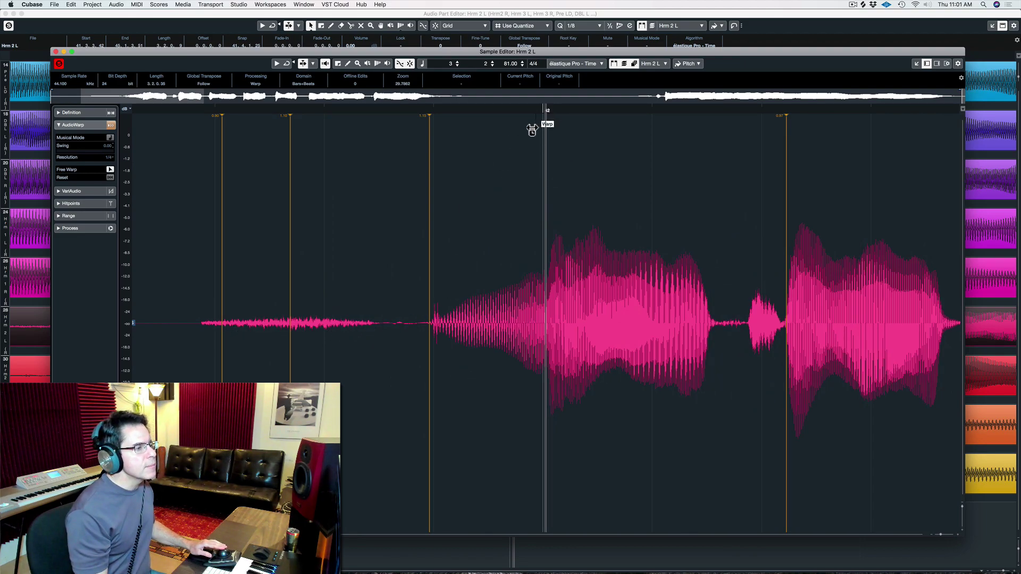
key(h)
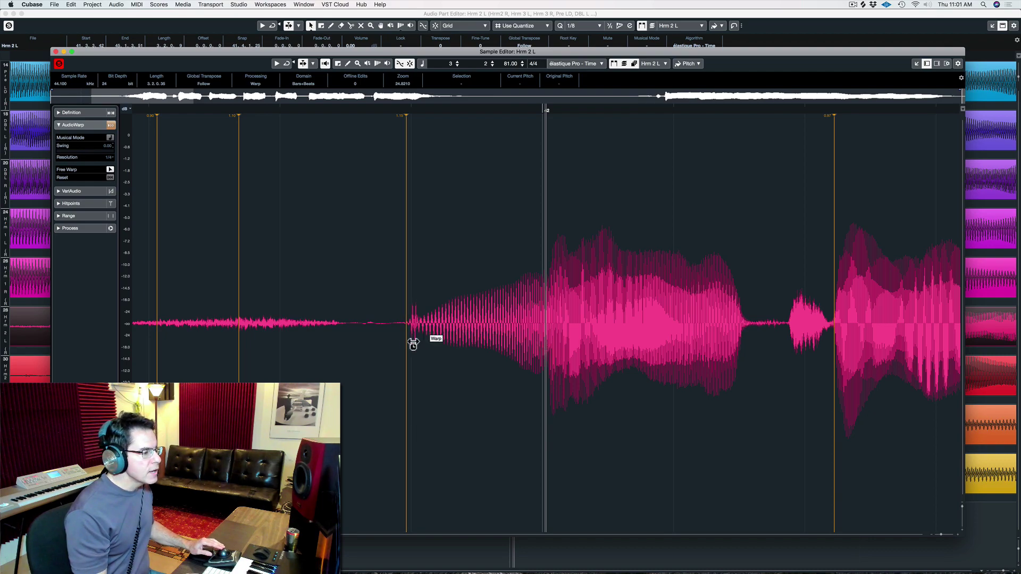
drag(407, 347, 545, 360)
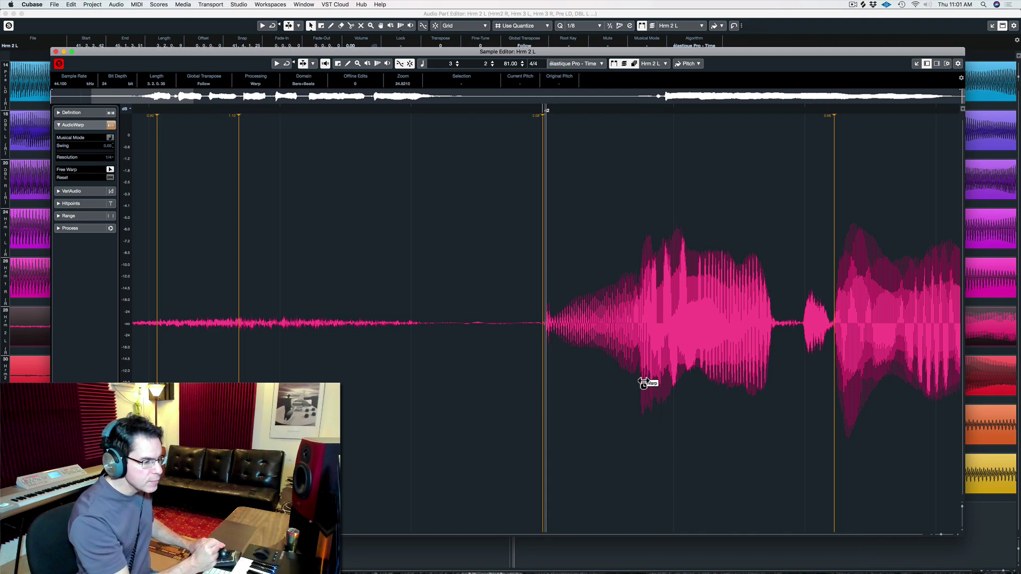
drag(644, 383, 552, 390)
key(super+w)
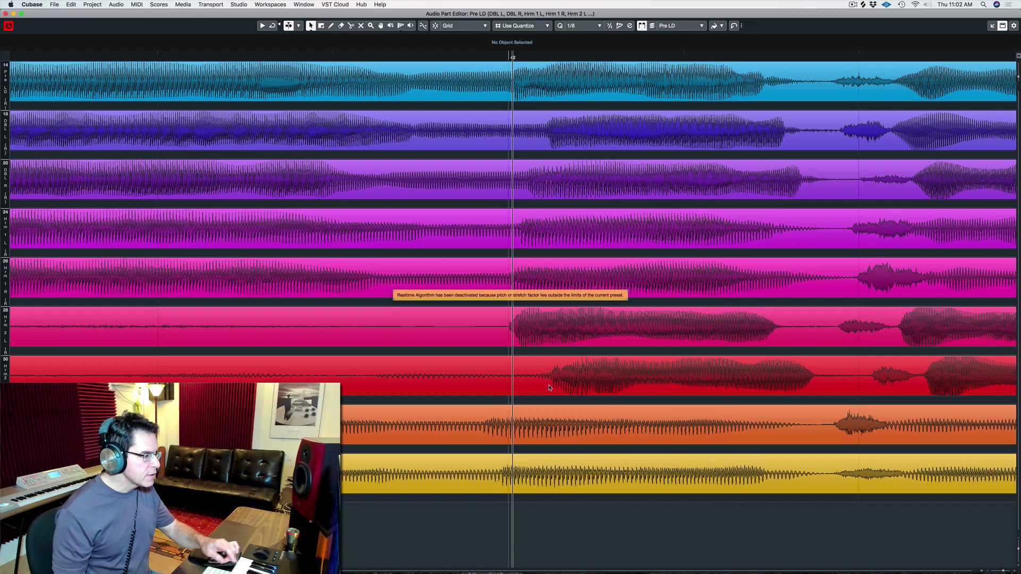
- Audition the warped Hrm 2 L entrance at bar 42, temporarily muting the other vocal events, and clear the selection
key(space)
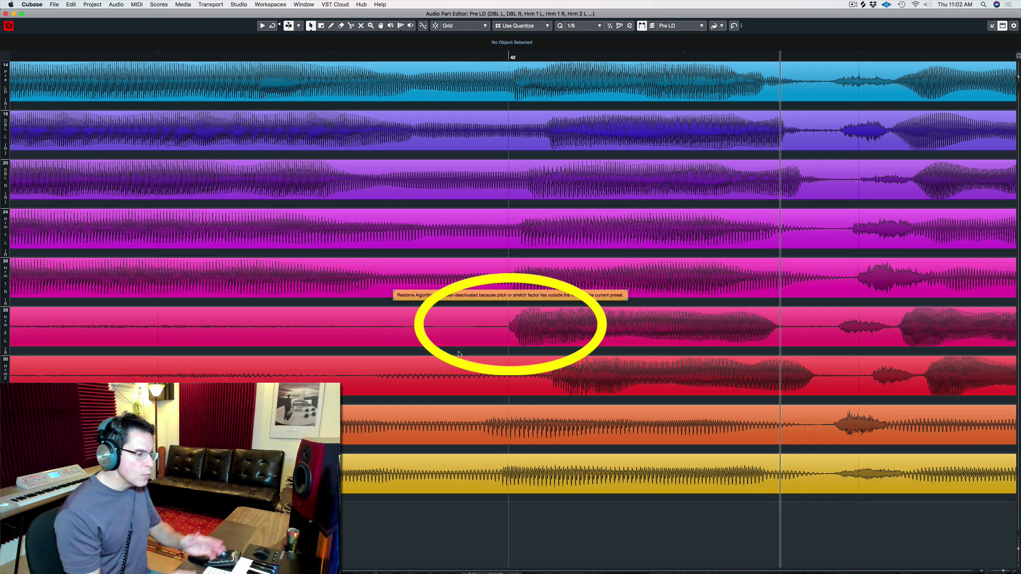
click(594, 331)
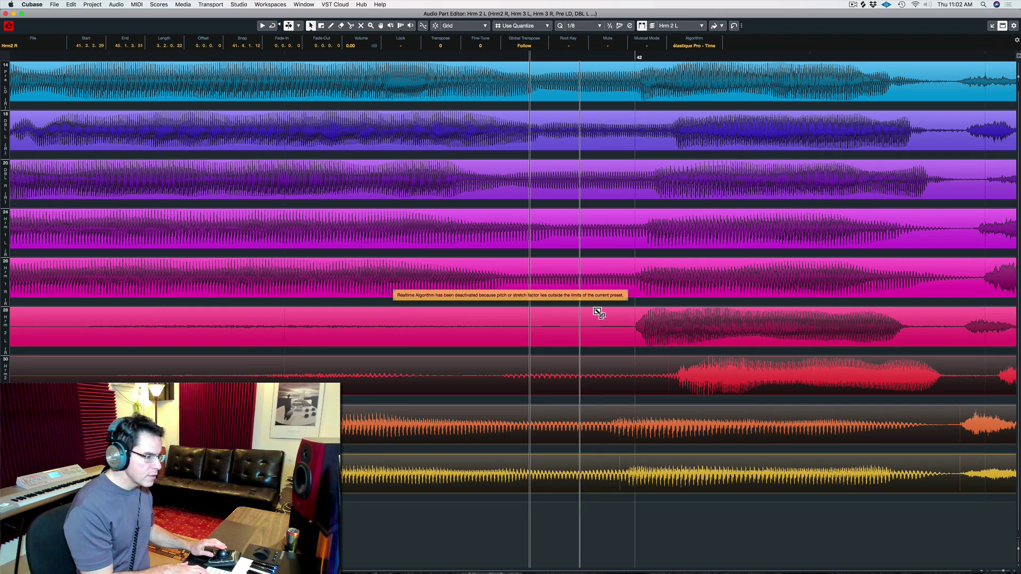
key(shift+m)
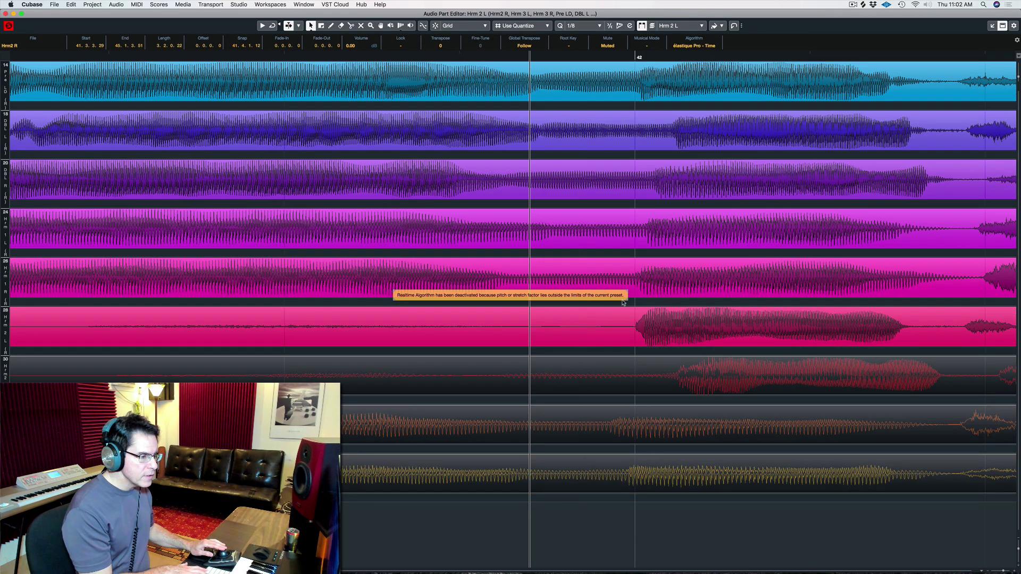
key(shift+m)
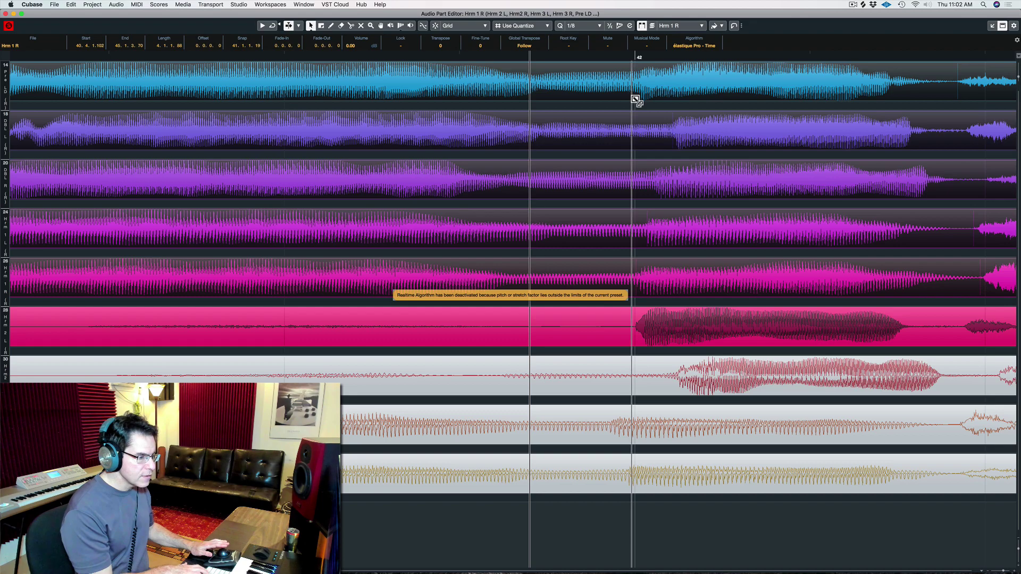
key(space)
key(space)
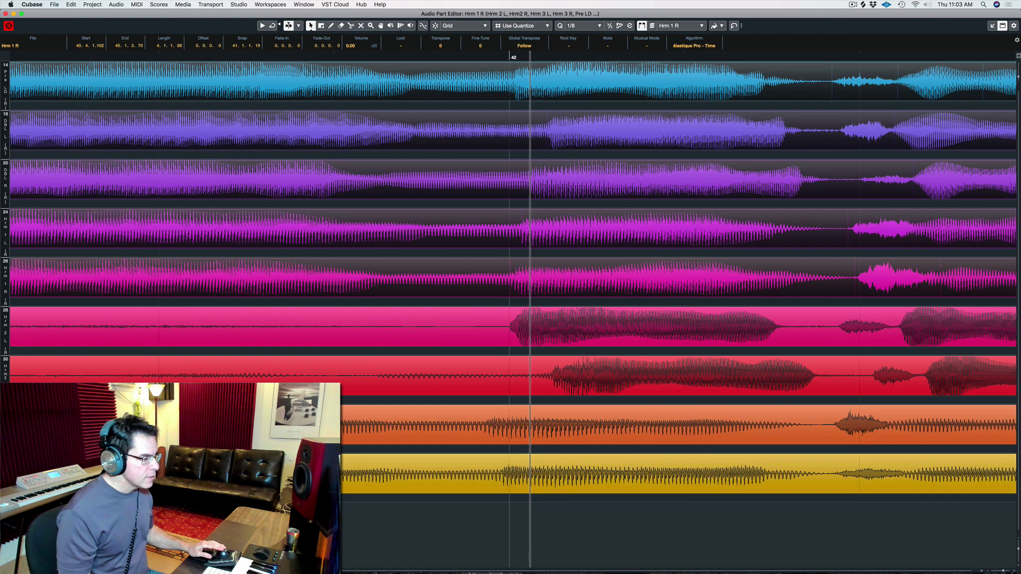
key(super+shift+a)
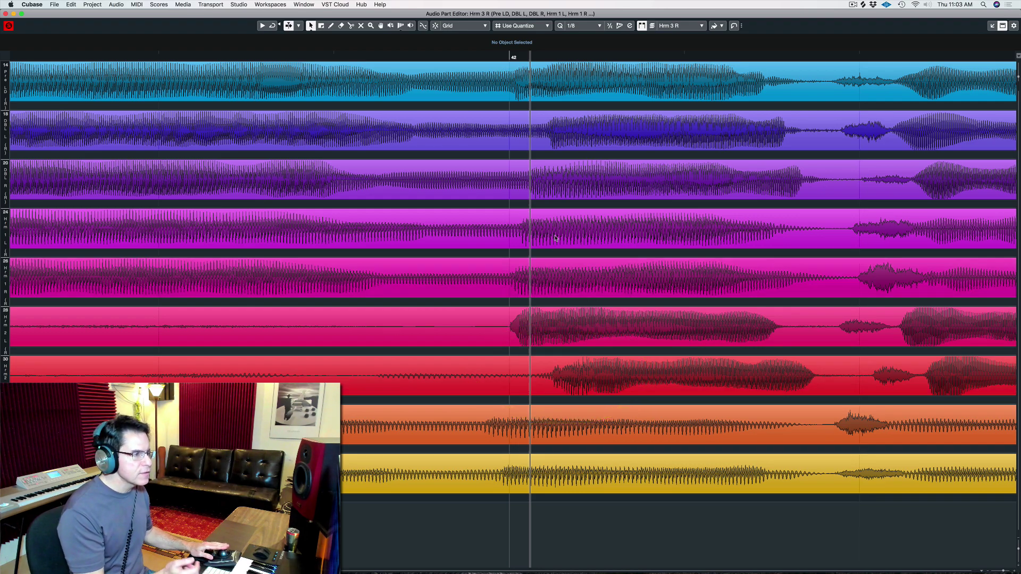
- Free-warp Hrm2 R in the Sample Editor, moving its main note onset back to the bar 42 cursor
click(514, 55)
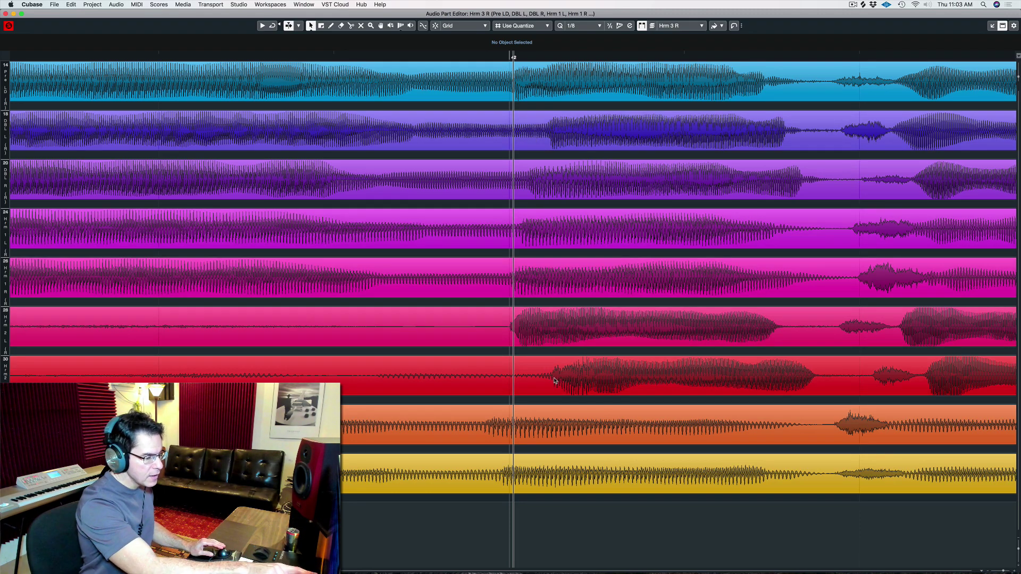
double_click(554, 381)
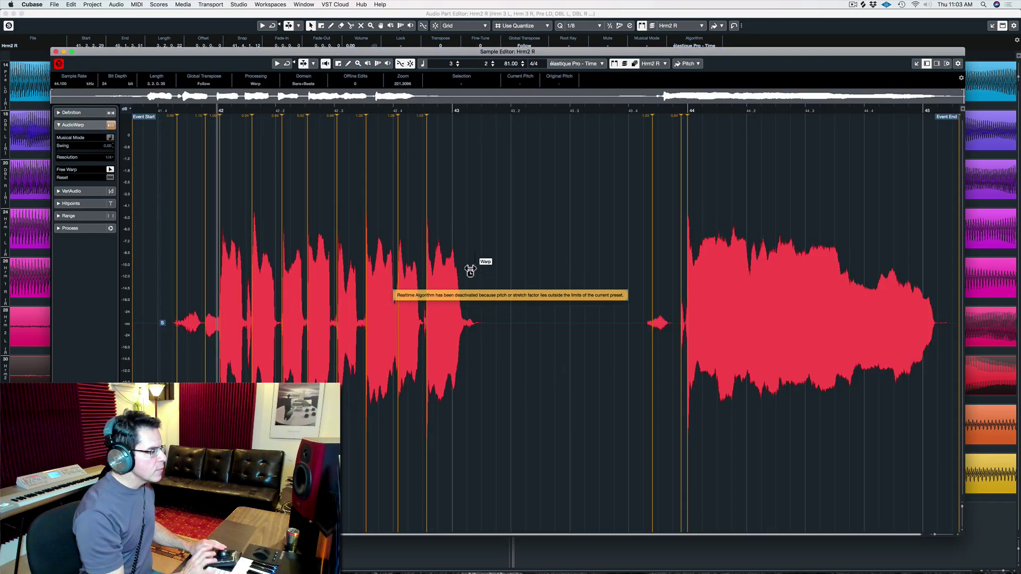
key(h)
key(h)
key(h)
key(h)
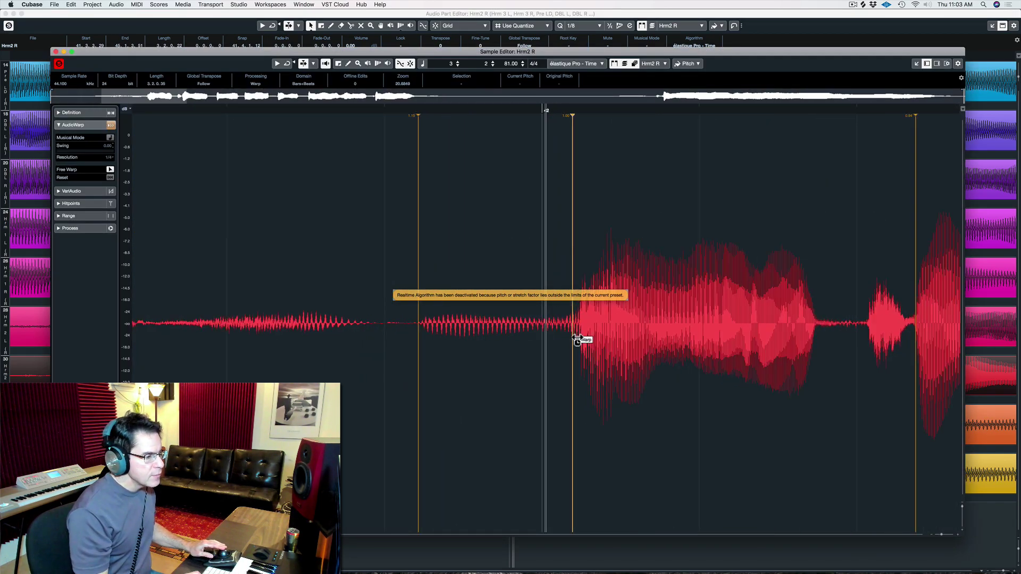
drag(577, 340, 541, 342)
key(Escape)
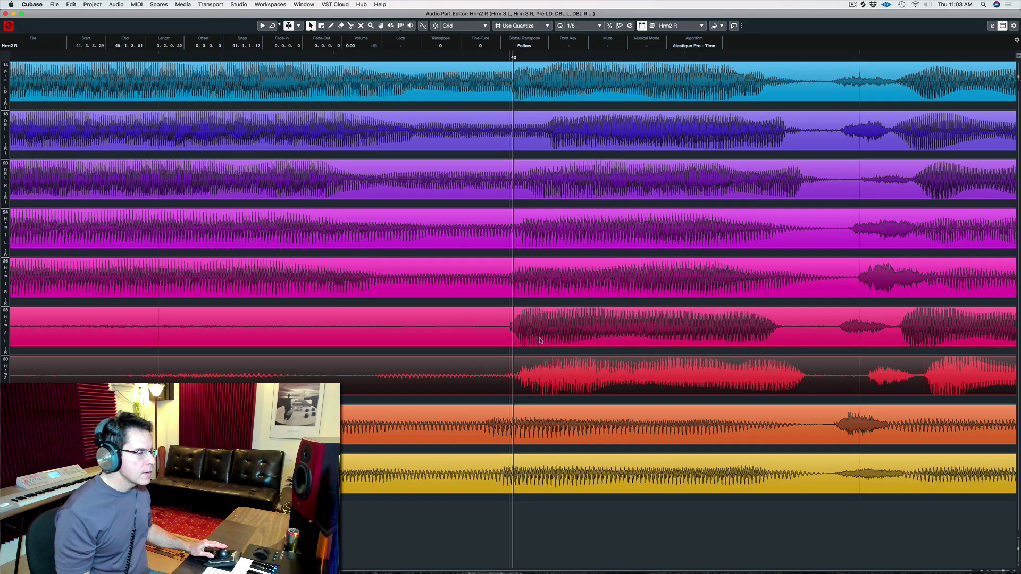
- Free-warp DBL L in the Sample Editor, moving the note onset just after bar 42 back to the cursor
double_click(560, 137)
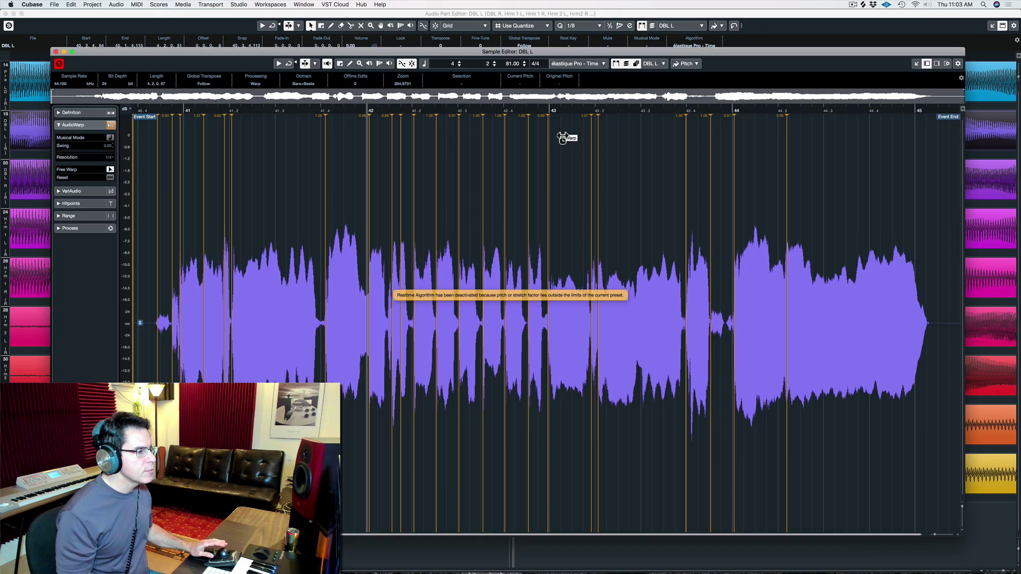
scroll(381, 194, up, 10)
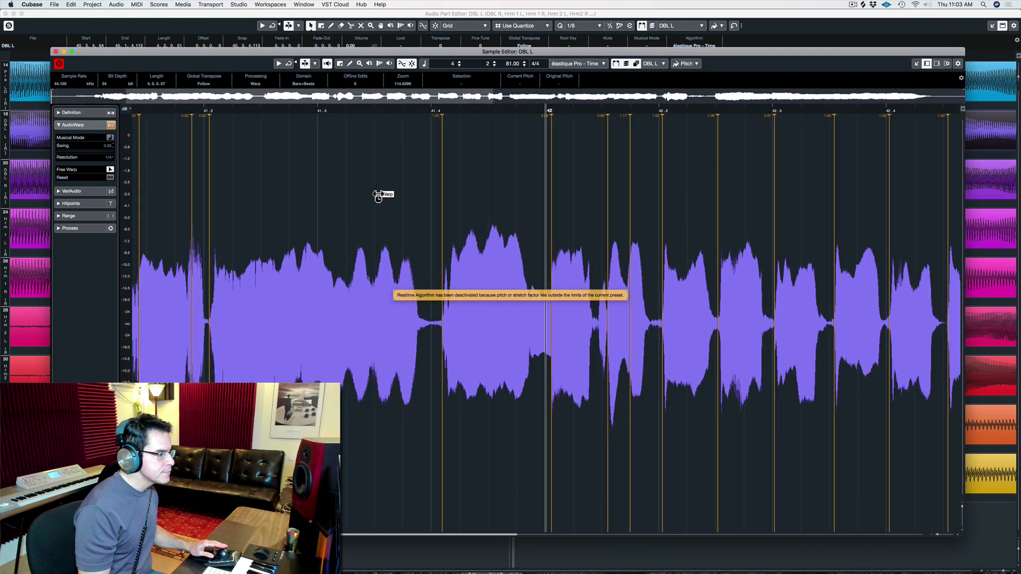
scroll(576, 287, up, 1)
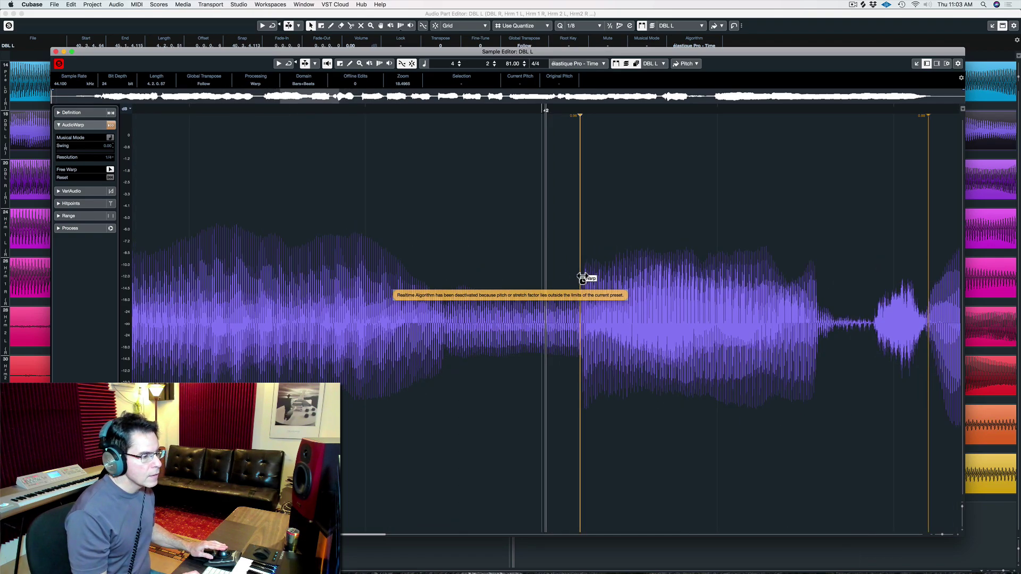
drag(582, 277, 547, 280)
key(Return)
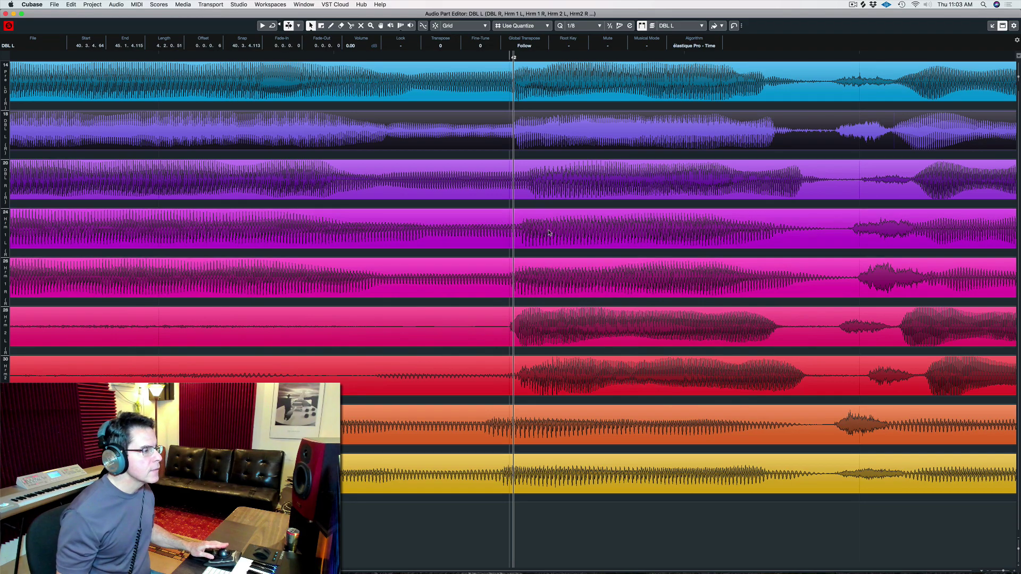
- Free-warp Hrm2 R in the Sample Editor, moving the note onset just after beat 42.2 earlier so it starts at the cursor
scroll(361, 426, up, 3)
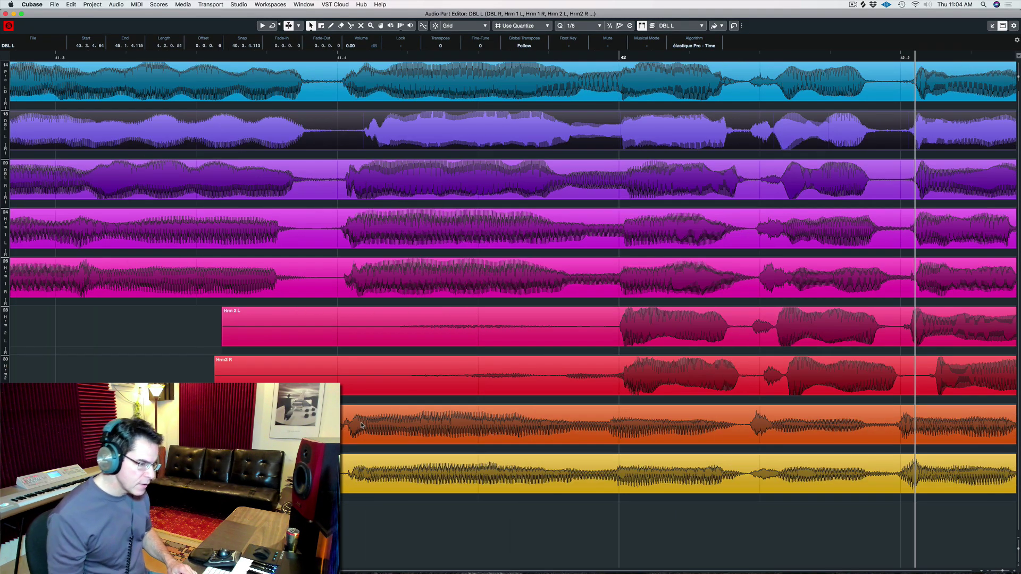
scroll(549, 380, right, 5)
click(548, 380)
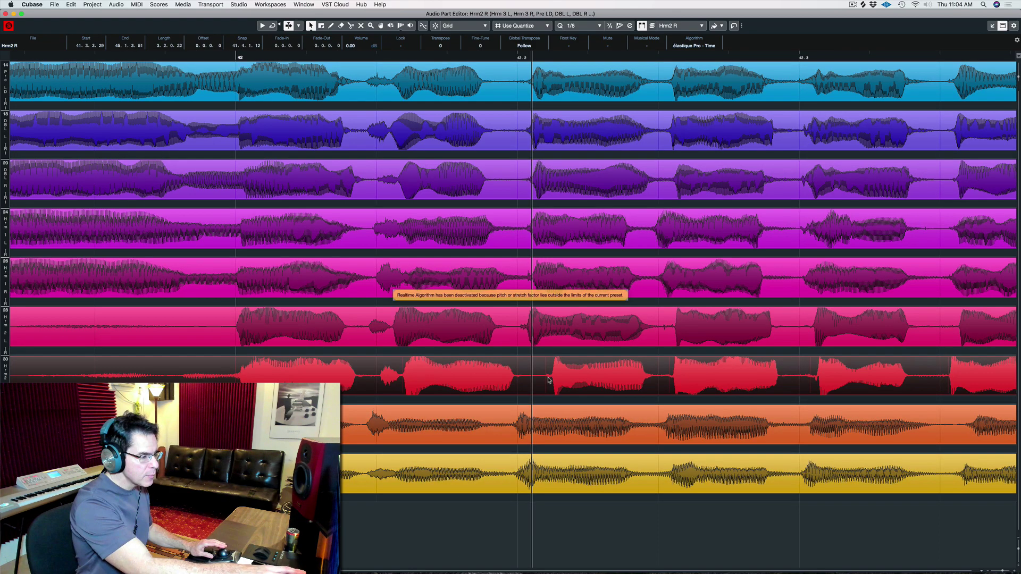
double_click(549, 379)
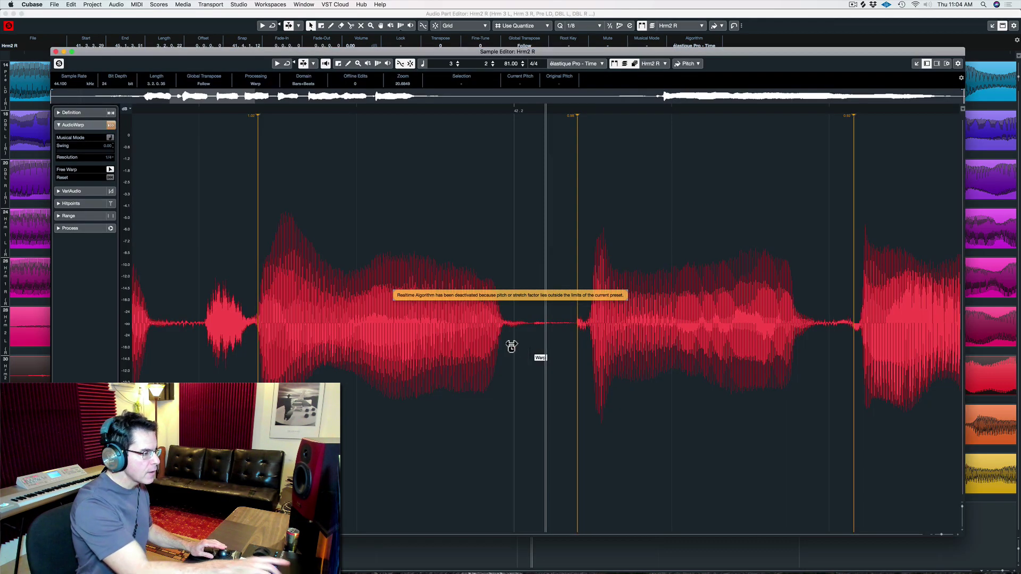
drag(578, 330, 547, 332)
key(Return)
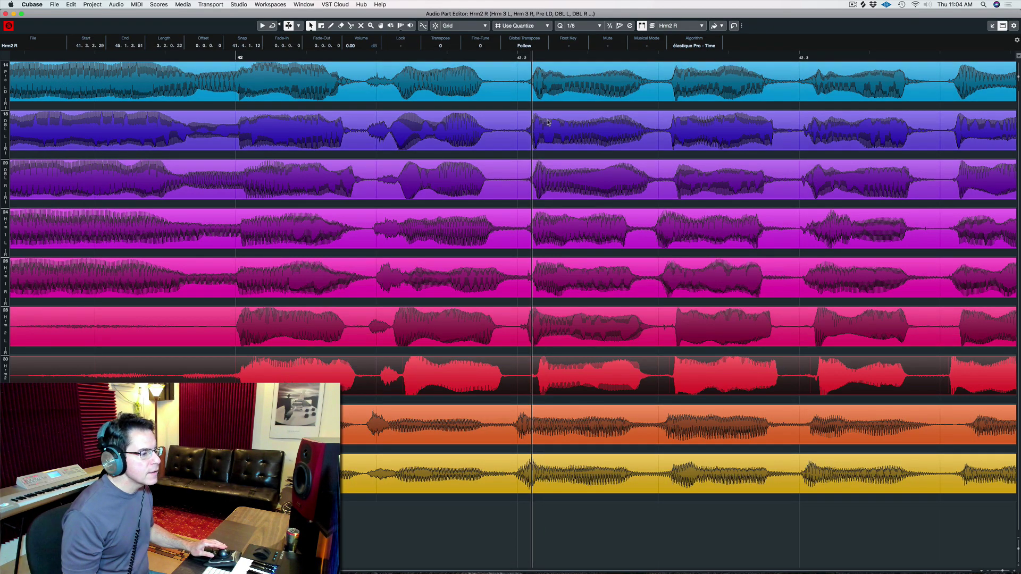
double_click(532, 382)
drag(548, 332, 540, 334)
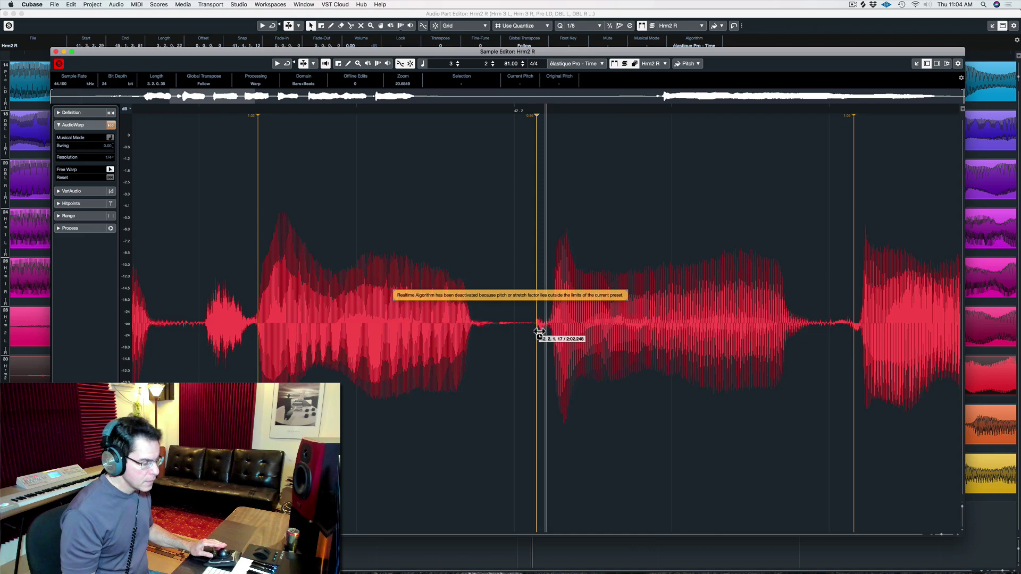
key(Return)
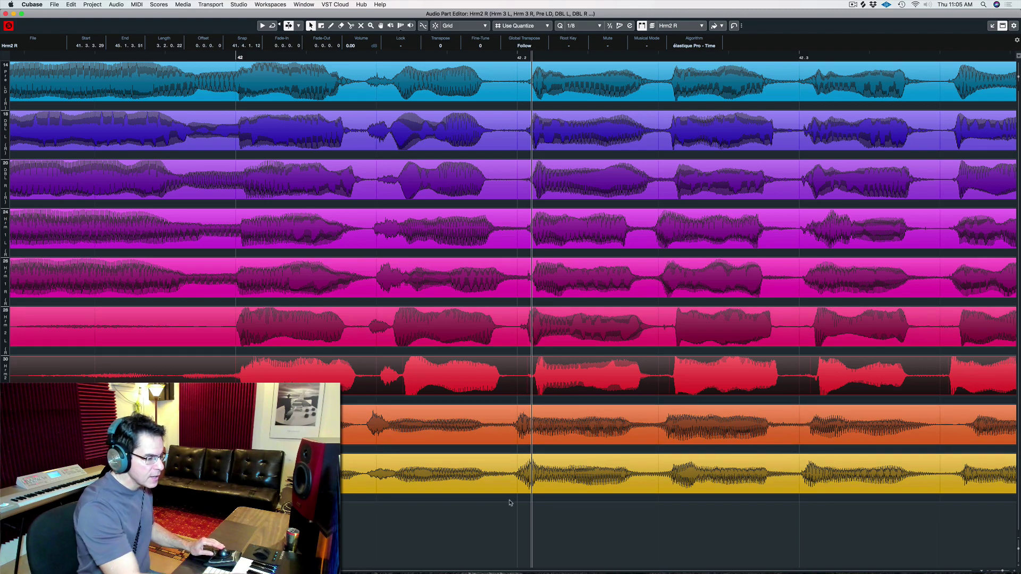
- Free-warp Hrm 3 L in the Sample Editor, moving the early note onset near beat 42.2 forward to the cursor
drag(513, 512, 533, 439)
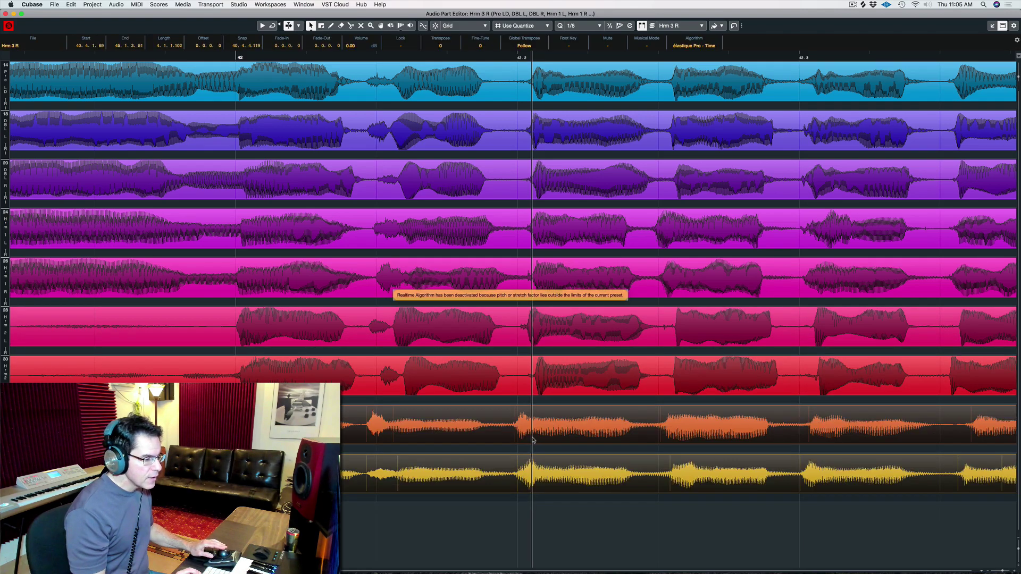
click(520, 432)
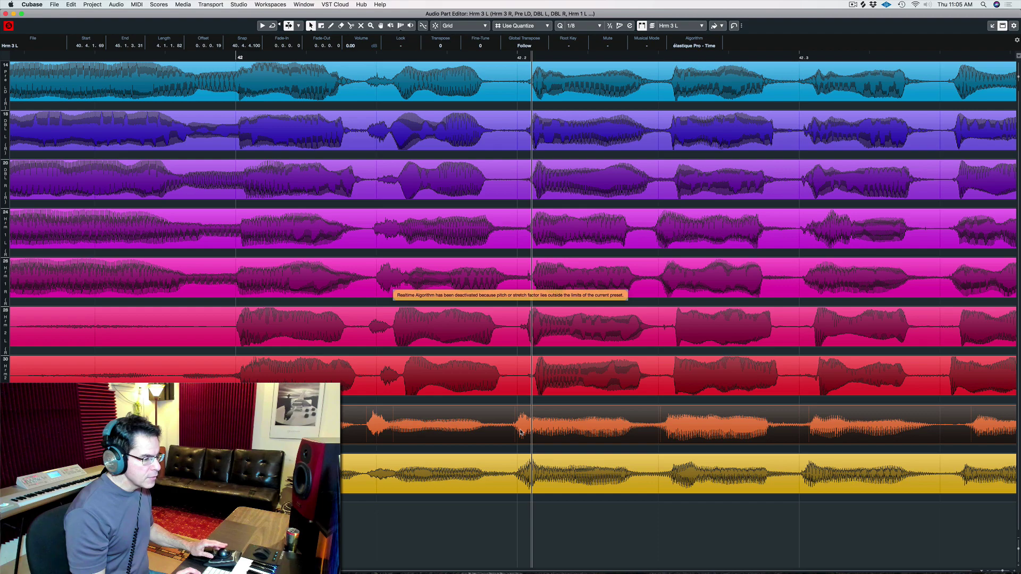
double_click(520, 433)
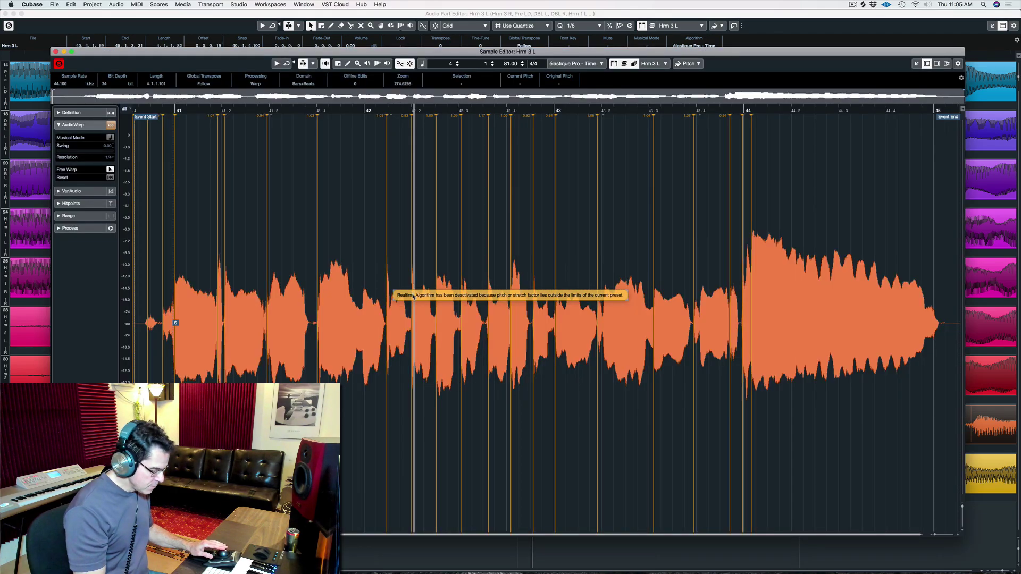
scroll(413, 296, up, 6)
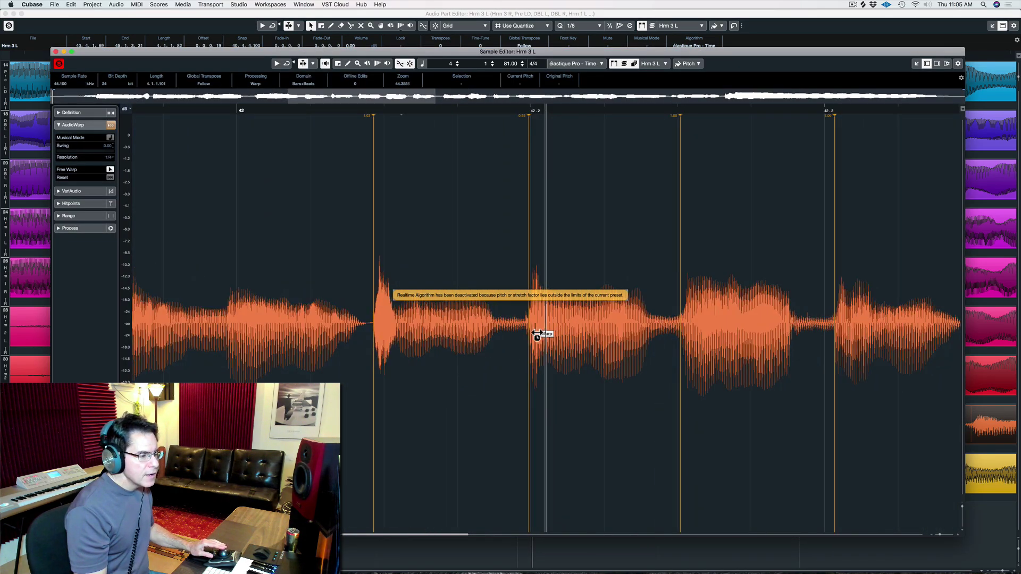
drag(530, 338, 544, 339)
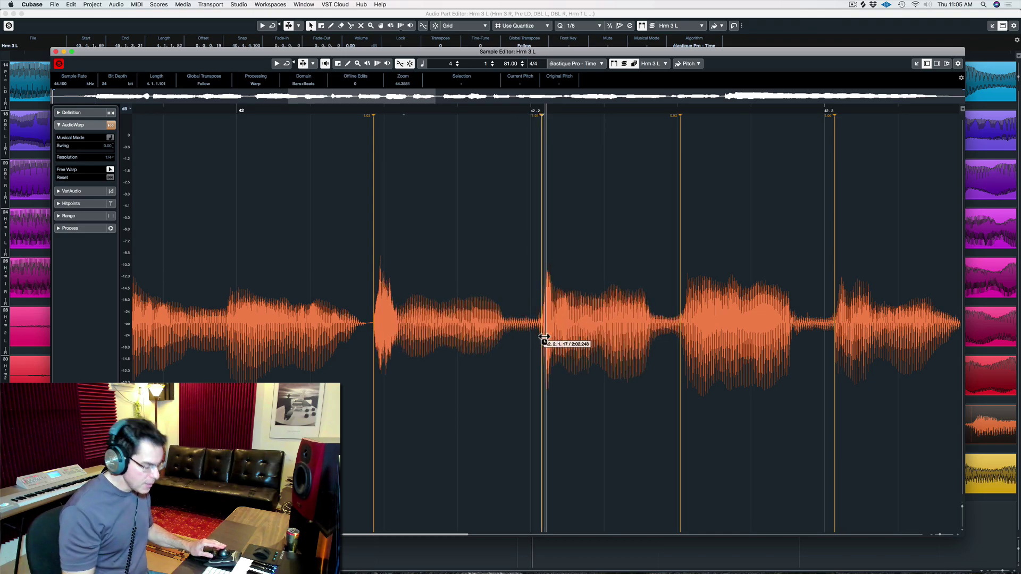
key(Return)
- Free-warp Hrm 3 R in the Sample Editor, moving the early onset near beat 42.2 forward to the cursor, and audition the result
double_click(514, 486)
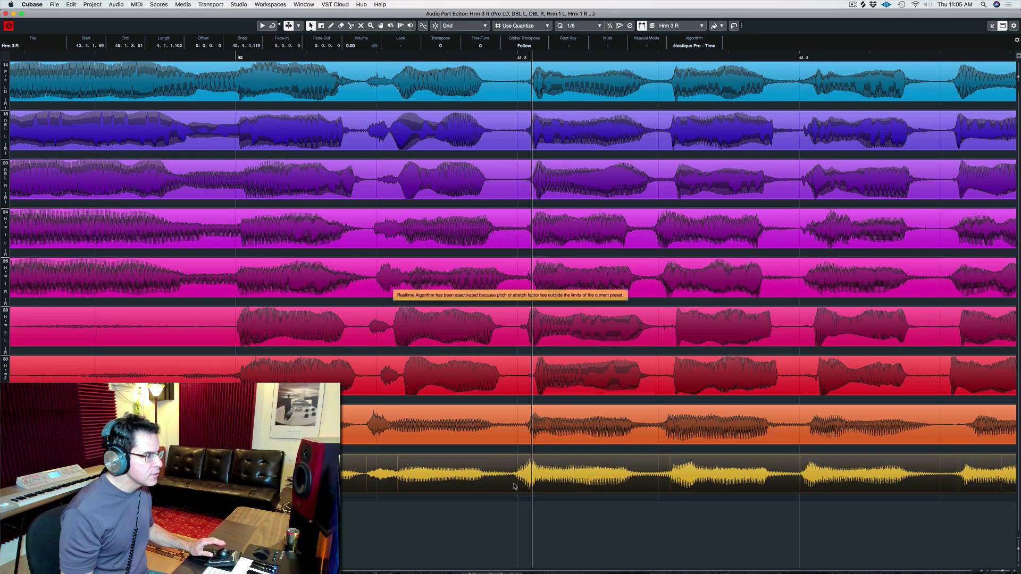
scroll(445, 306, up, 8)
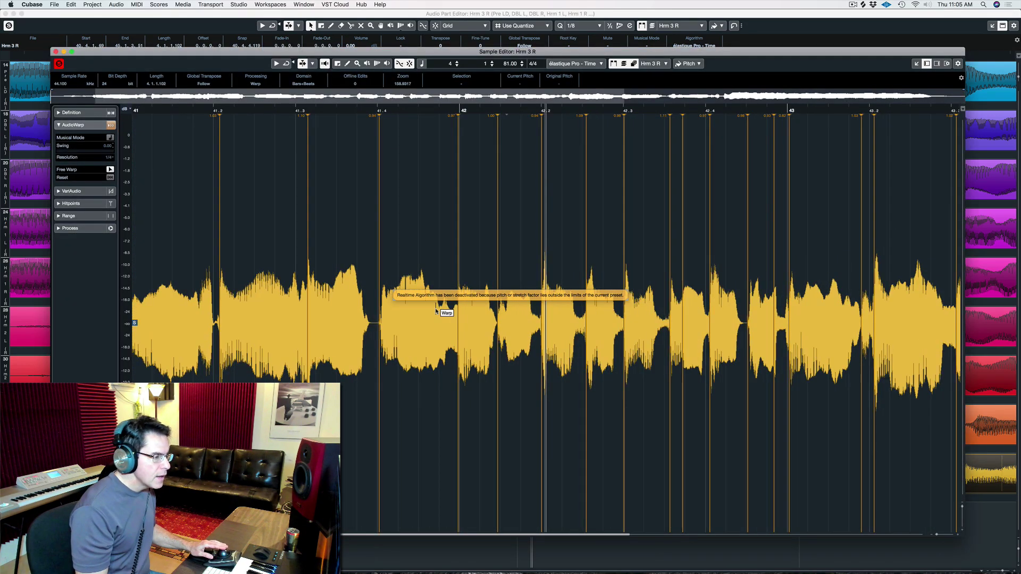
drag(539, 331, 547, 334)
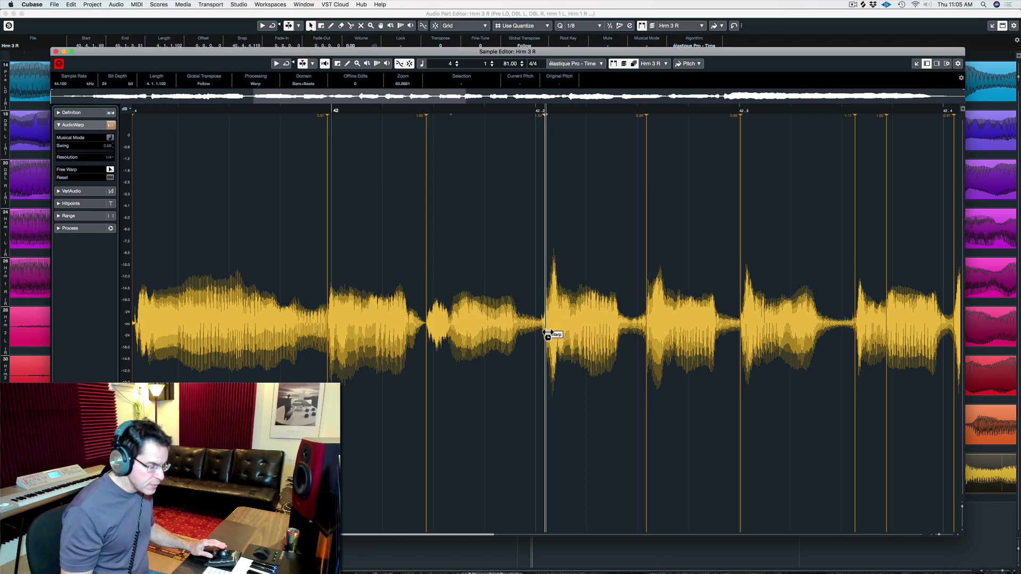
key(Return)
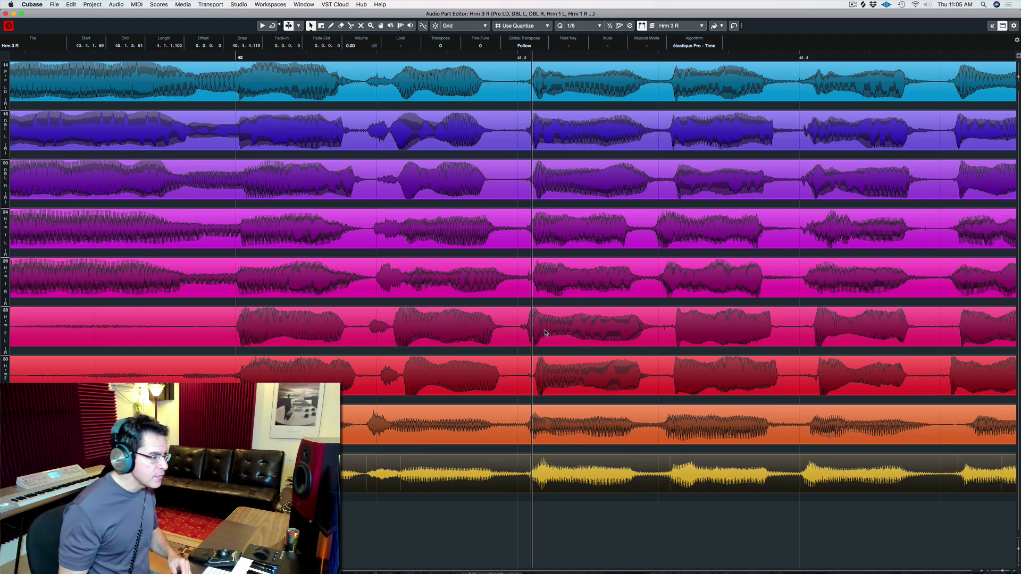
key(space)
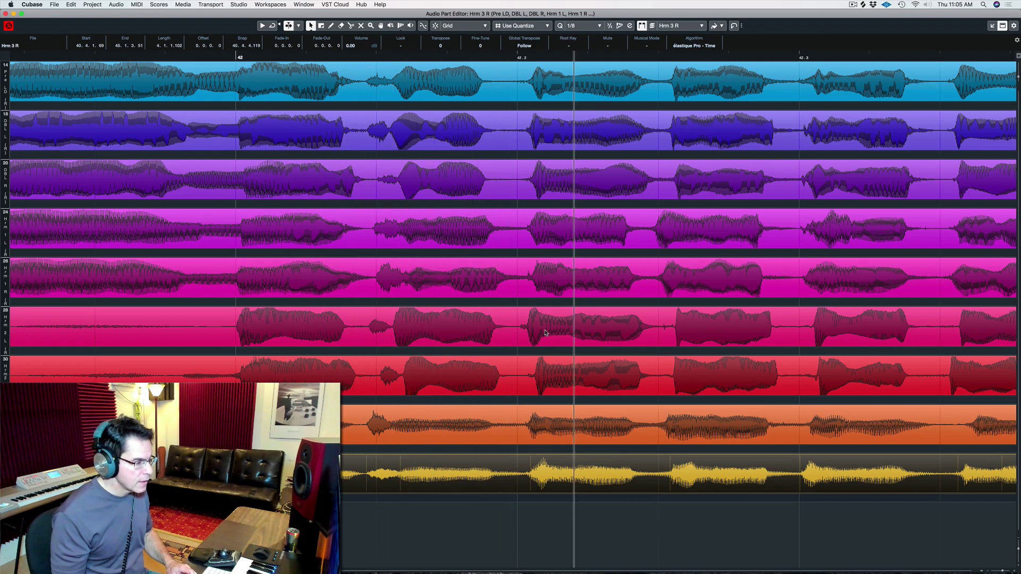
- Select the warped double and harmony events in the project and locate the Flatten Realtime Processing command for them
key(shift+f)
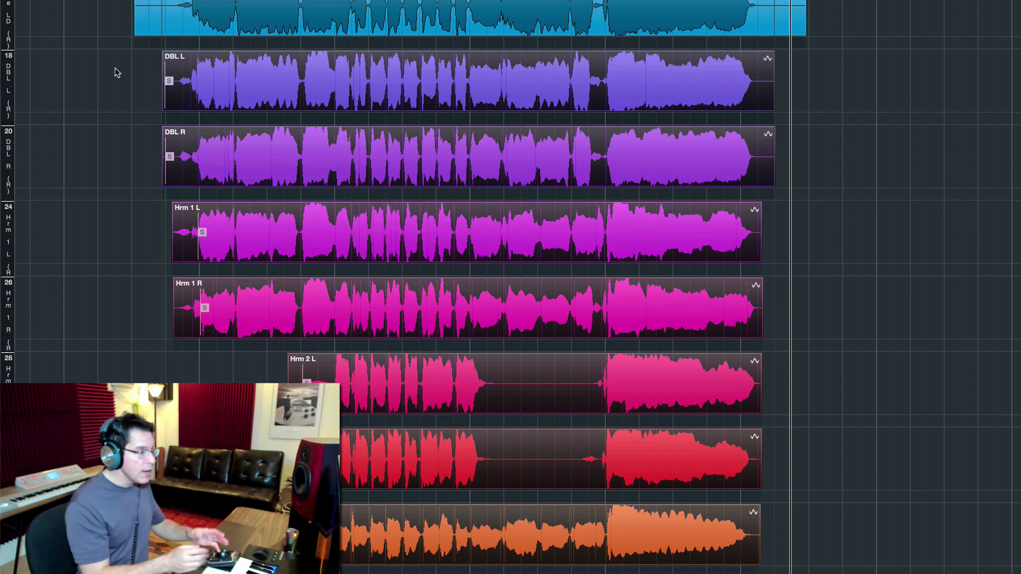
drag(140, 78, 766, 572)
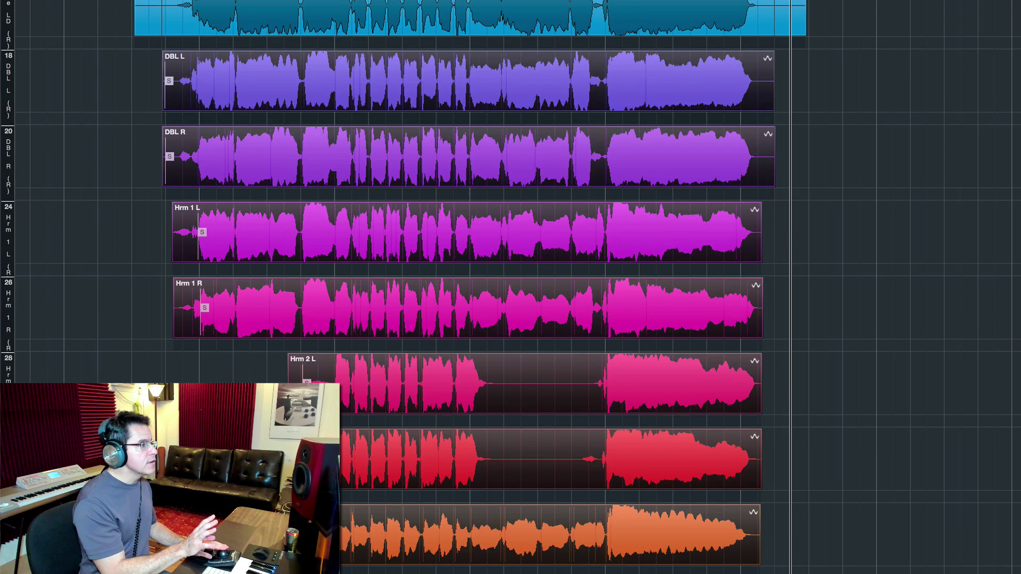
right_click(165, 79)
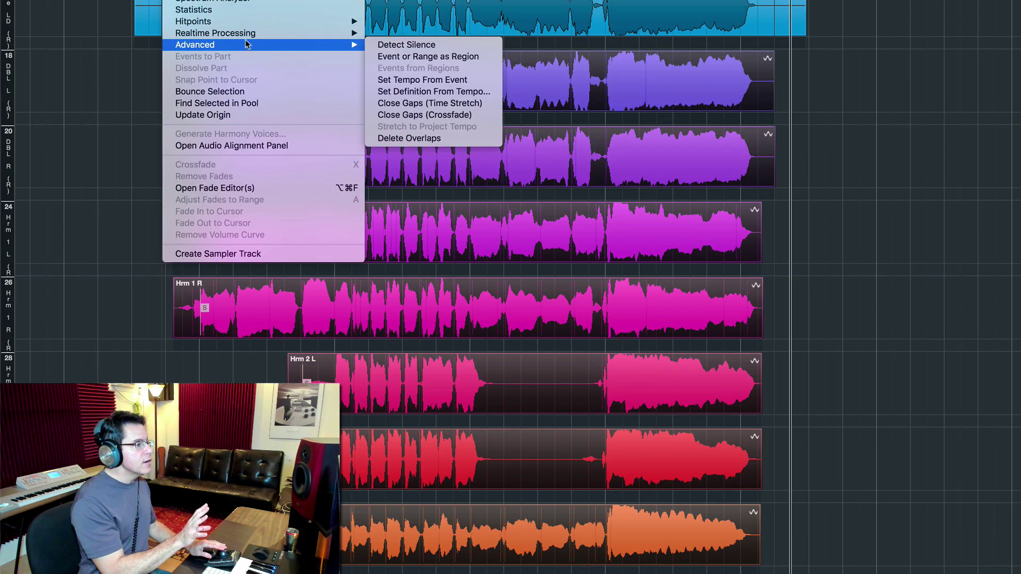
mouse_move(246, 35)
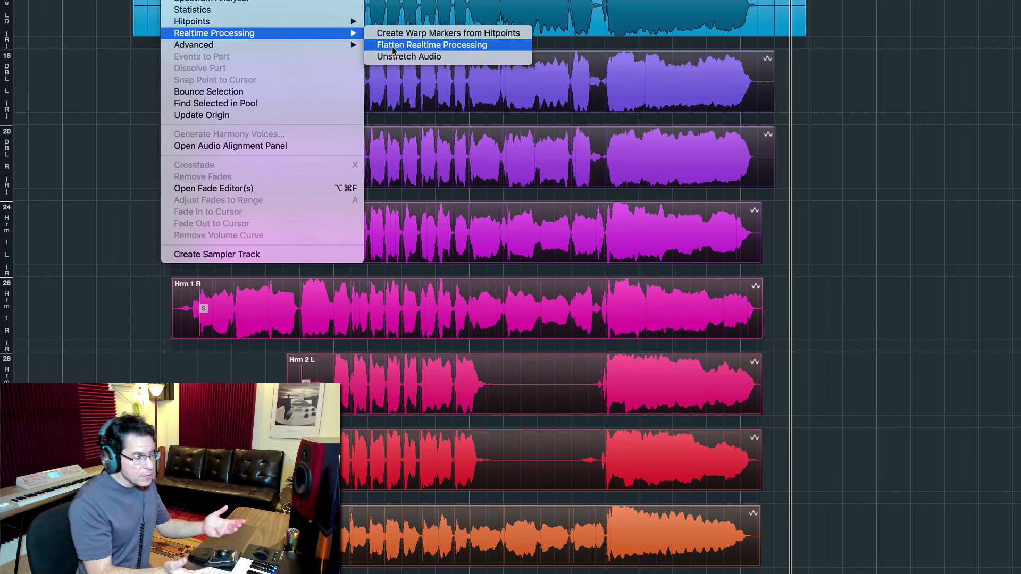
click(393, 47)
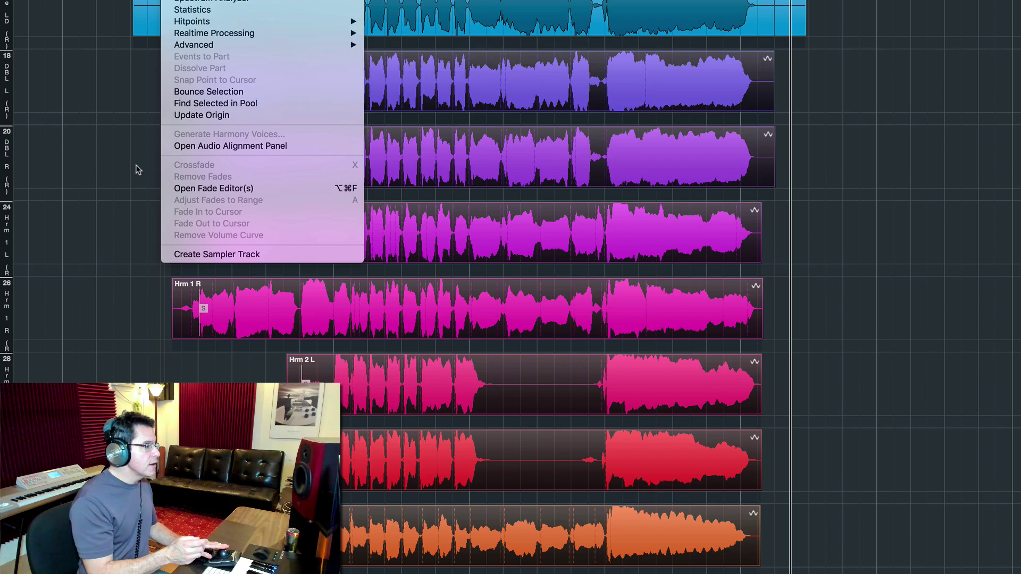
- Audition the aligned pre-chorus lead, doubles and harmonies through bar 42 in the project and stop playback
key(space)
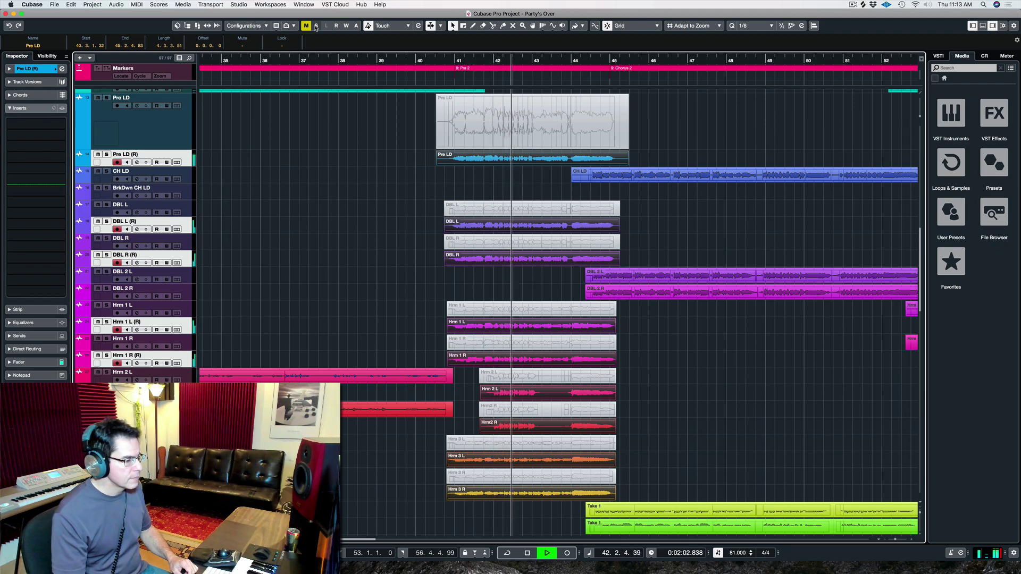
key(space)
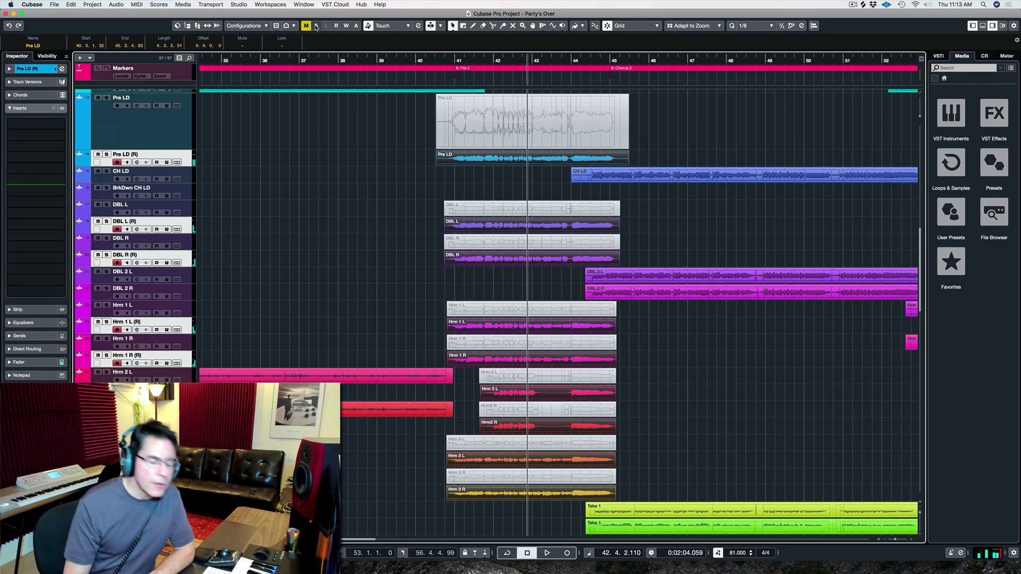